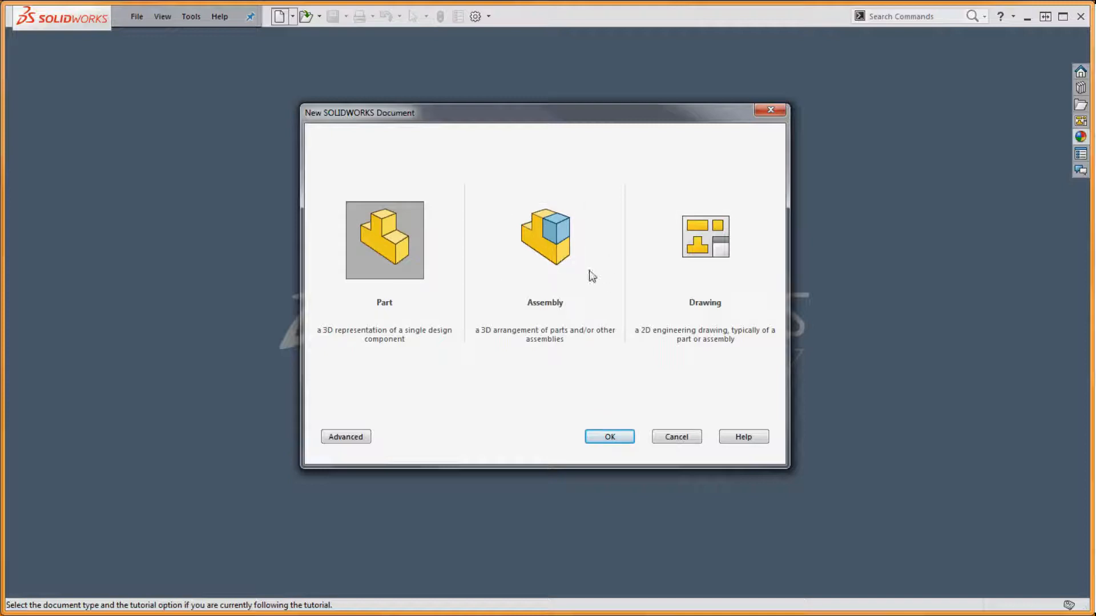
- Create a new part document and assign Brass as its material
double_click(374, 248)
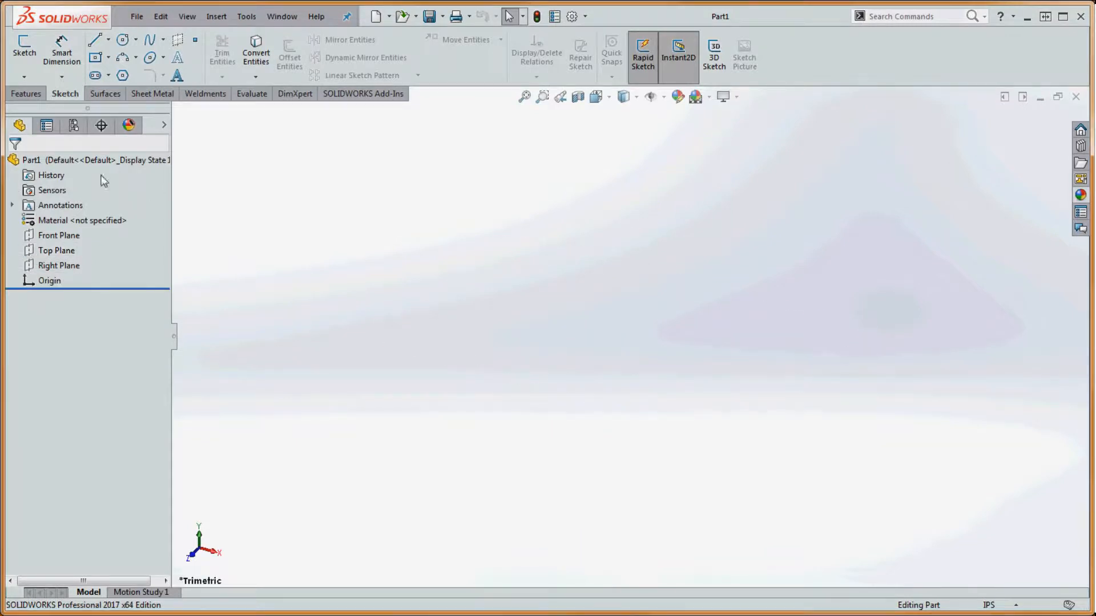
right_click(52, 220)
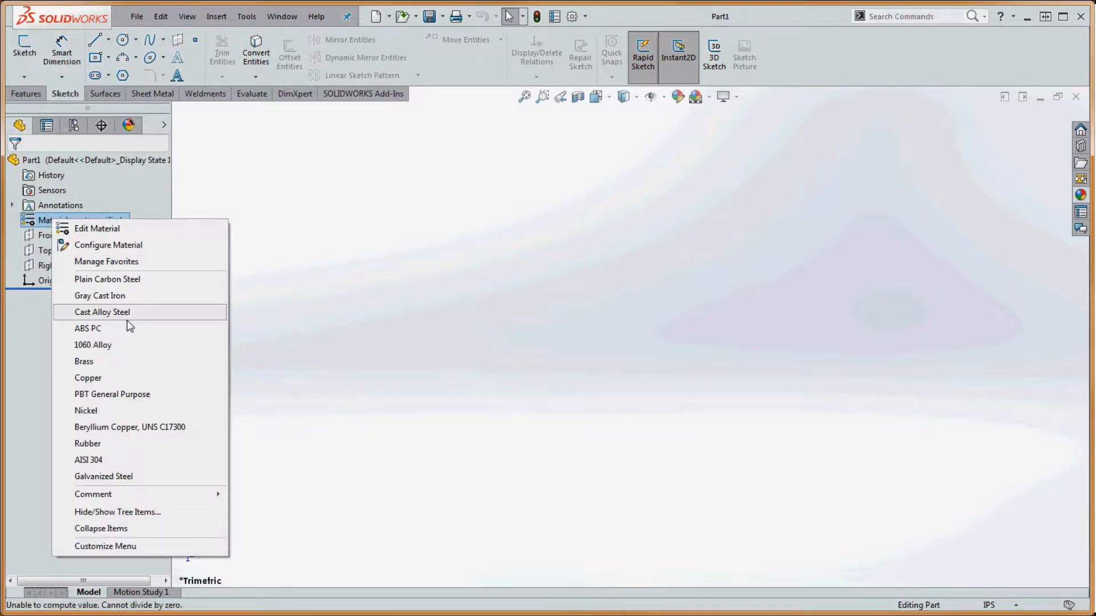
left_click(102, 363)
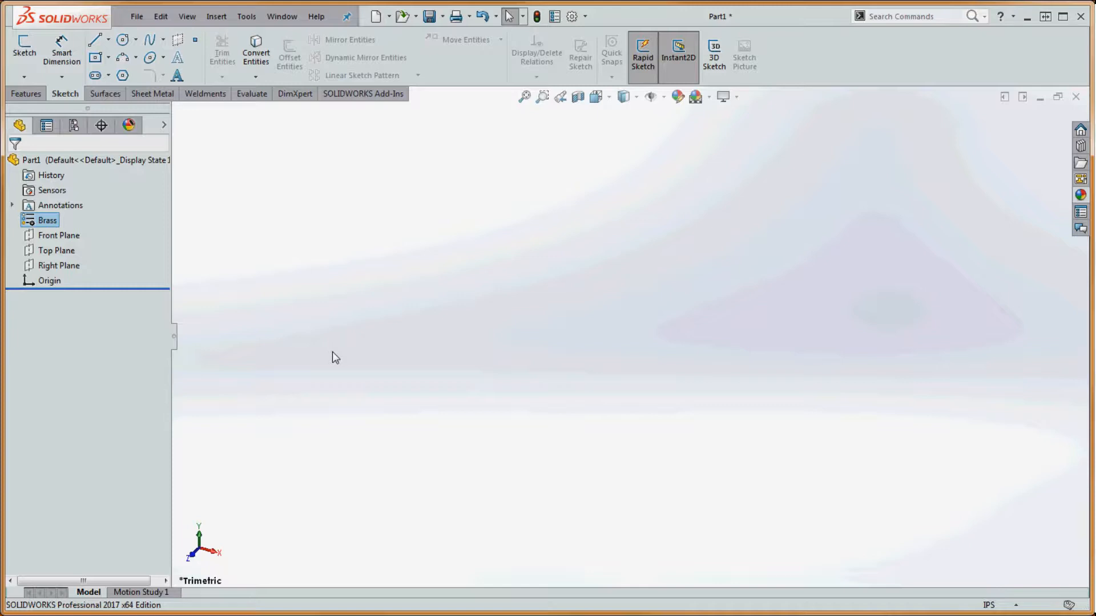
left_click(53, 254)
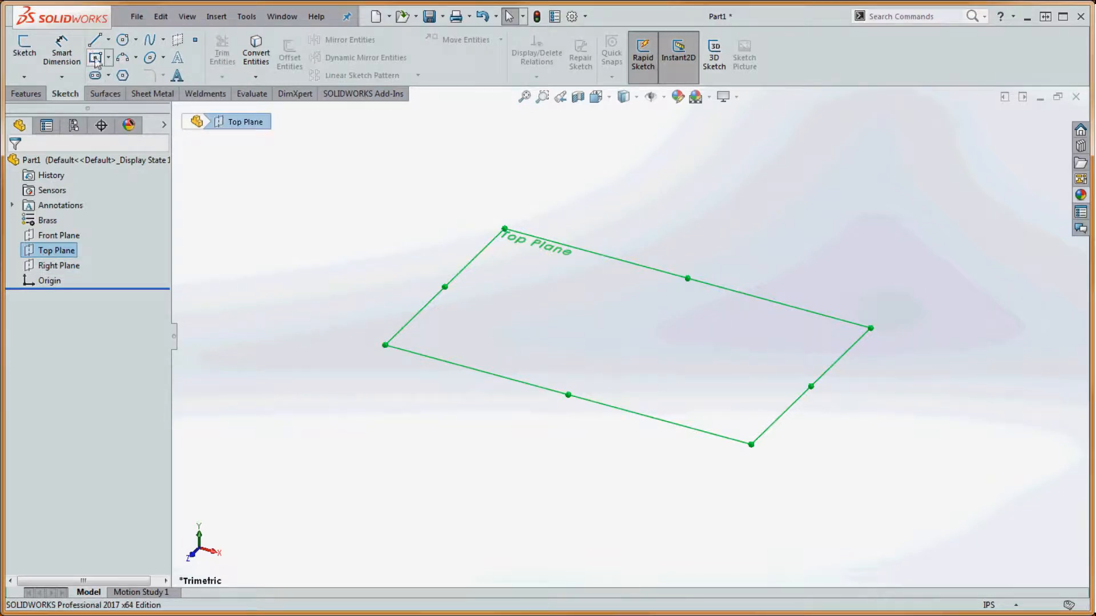
left_click(238, 221)
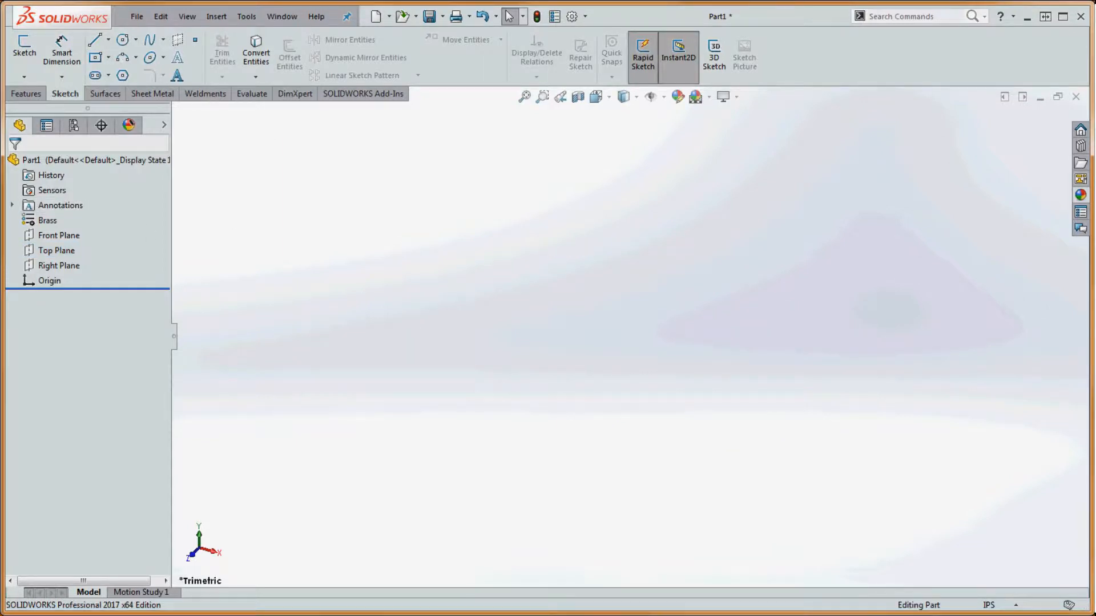
left_click(98, 60)
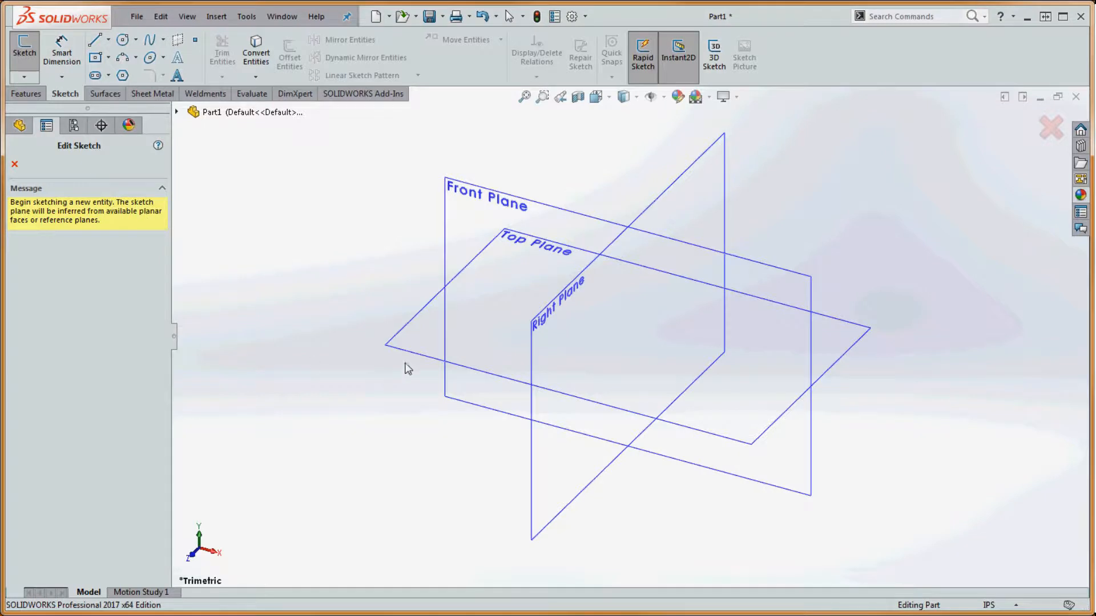
left_click(409, 345)
left_click(429, 354)
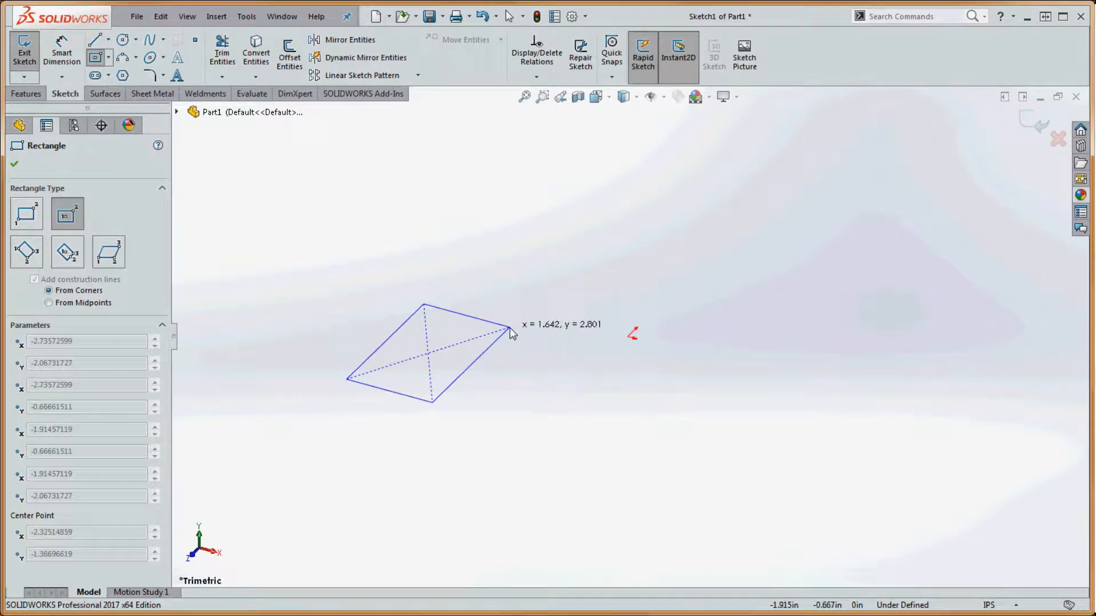
key("Escape")
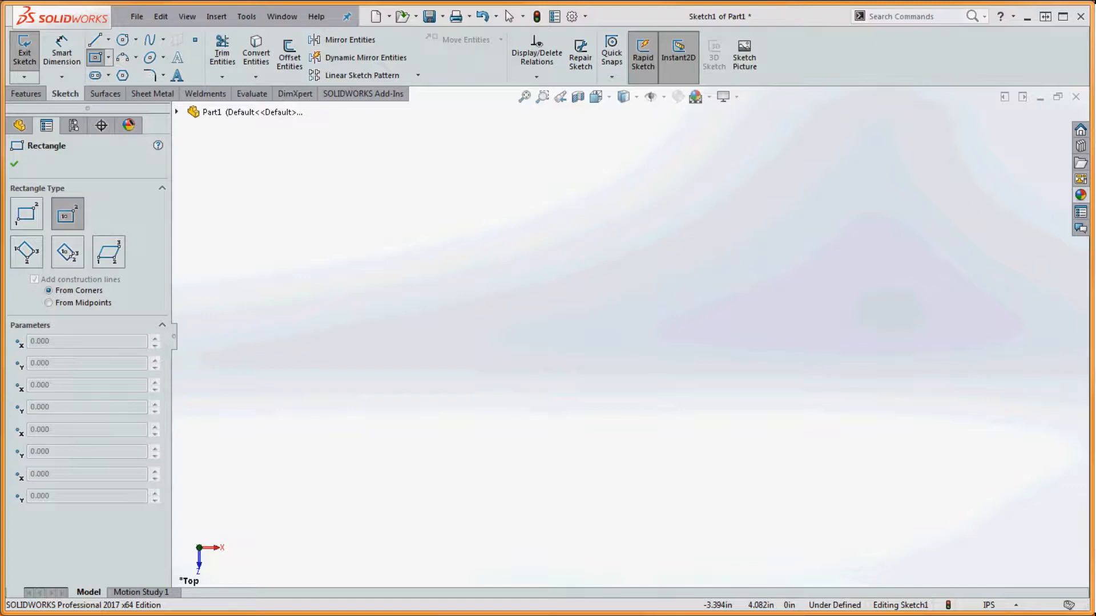
left_click(537, 17)
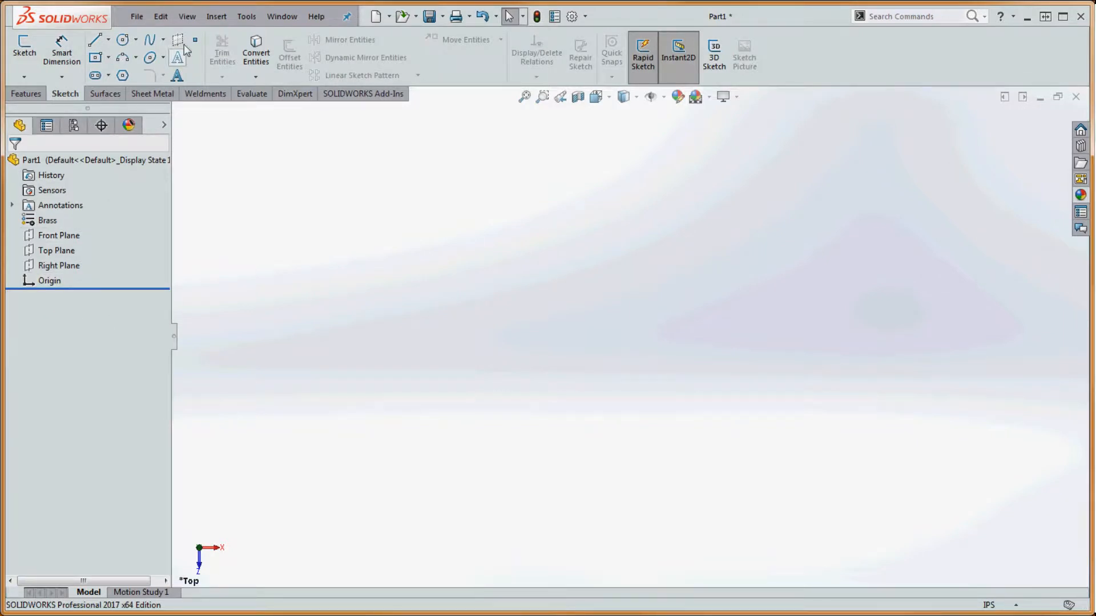
- Sketch a center rectangle on the Top Plane, centred on the origin, about 6.09 in wide and 5.71 in high
left_click(56, 253)
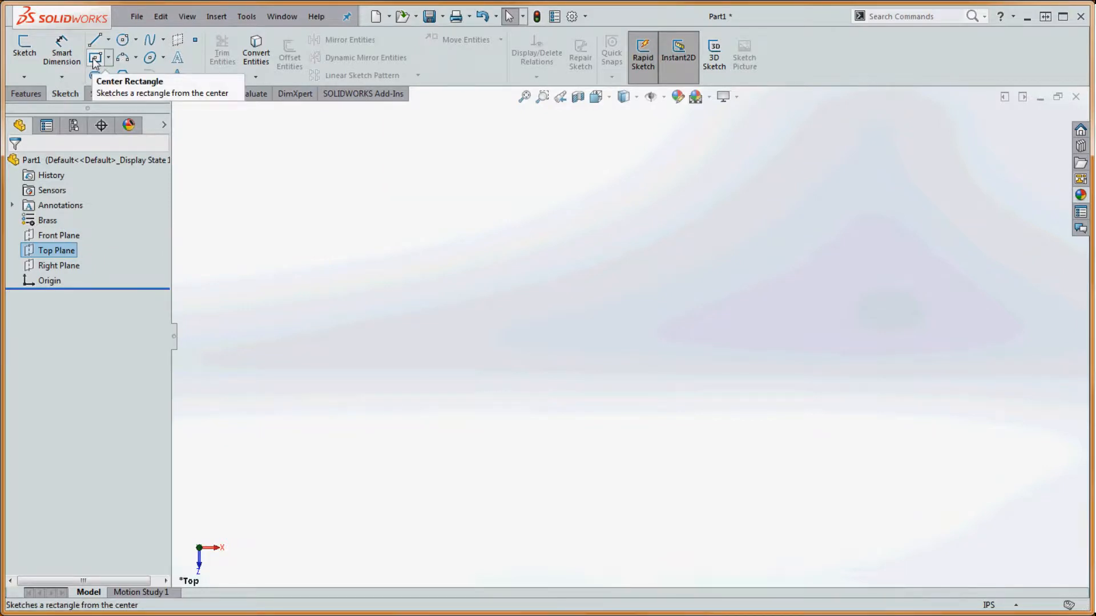
left_click(95, 59)
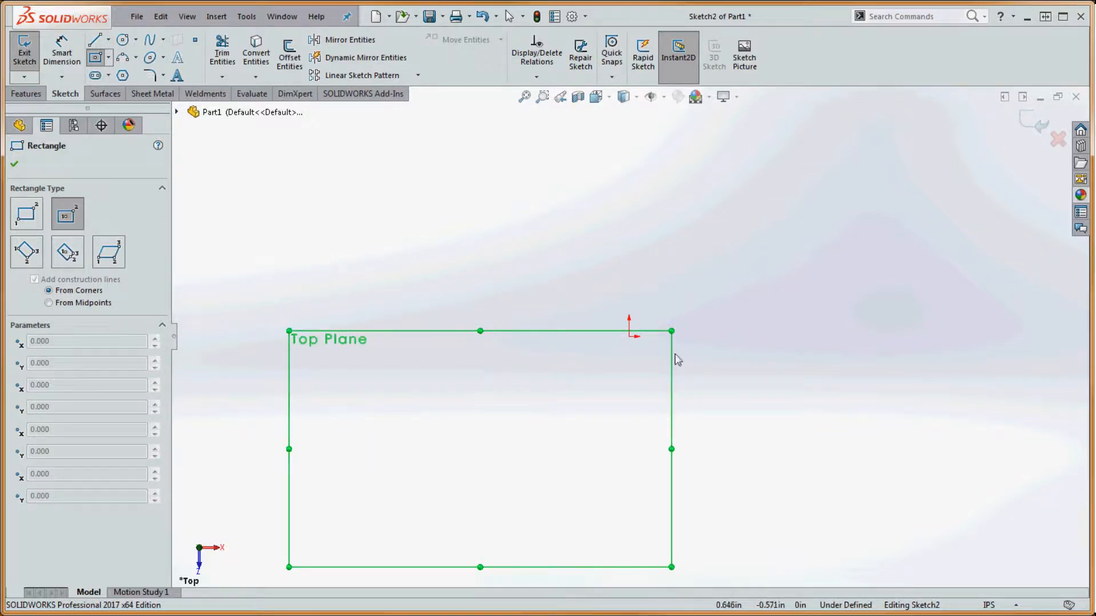
left_click(629, 337)
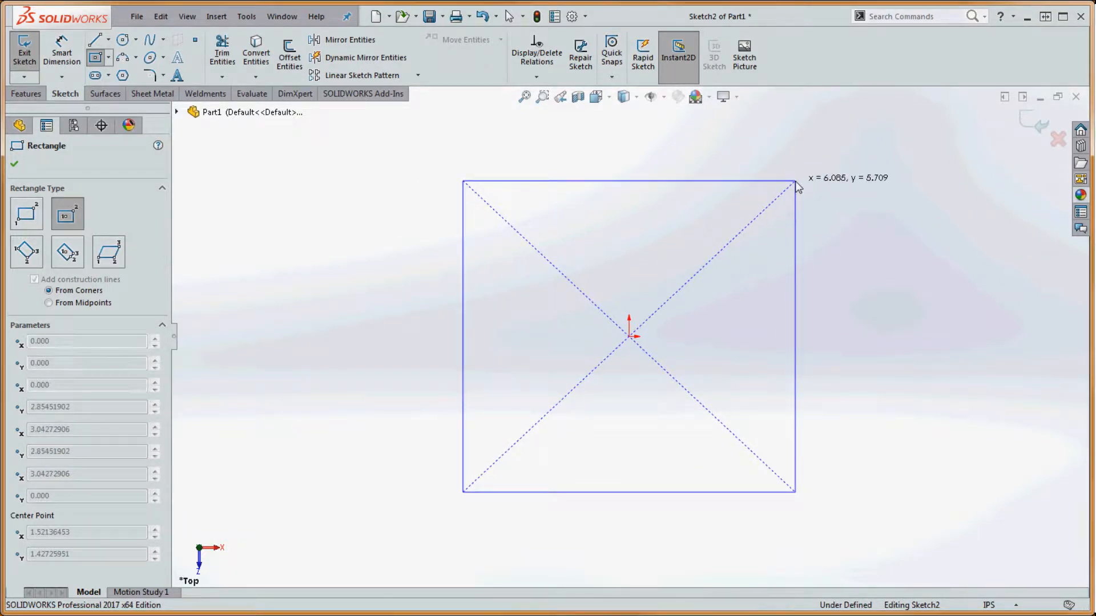
left_click(795, 180)
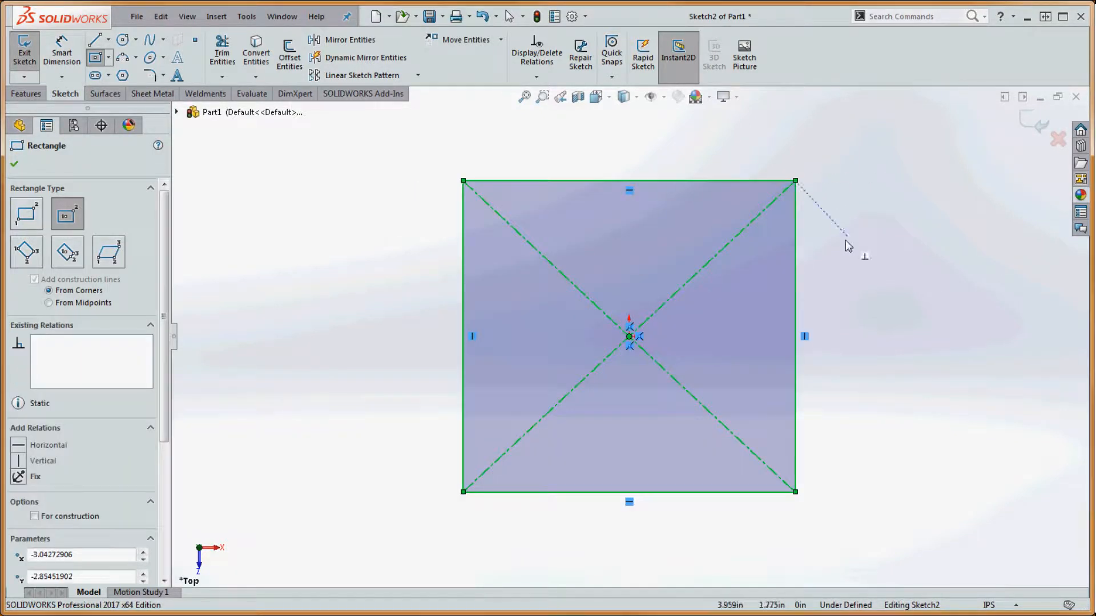
left_click(62, 39)
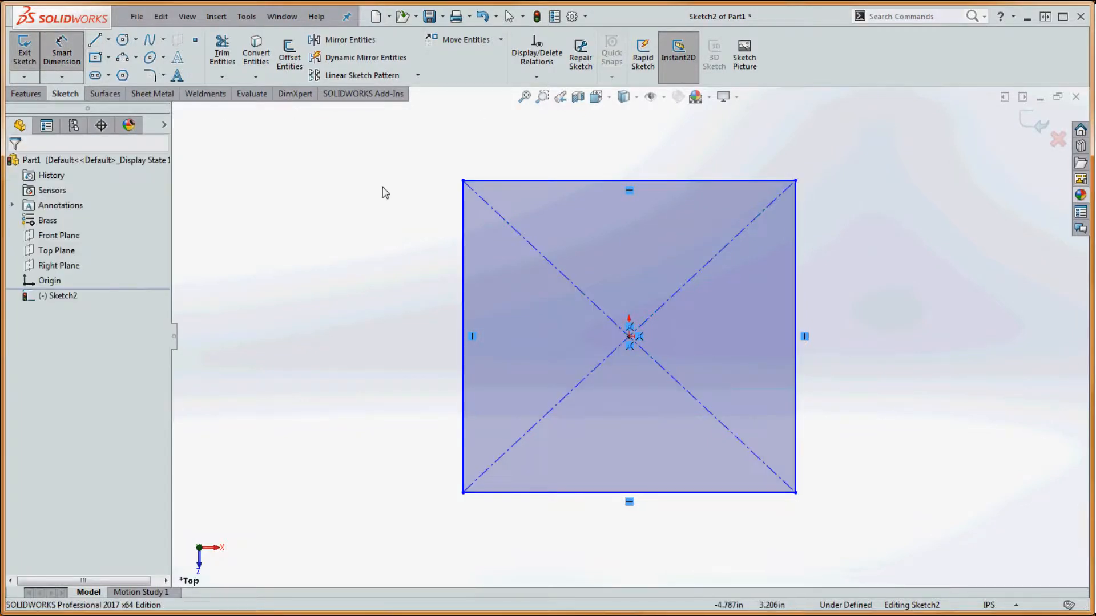
left_click(461, 263)
left_click(391, 285)
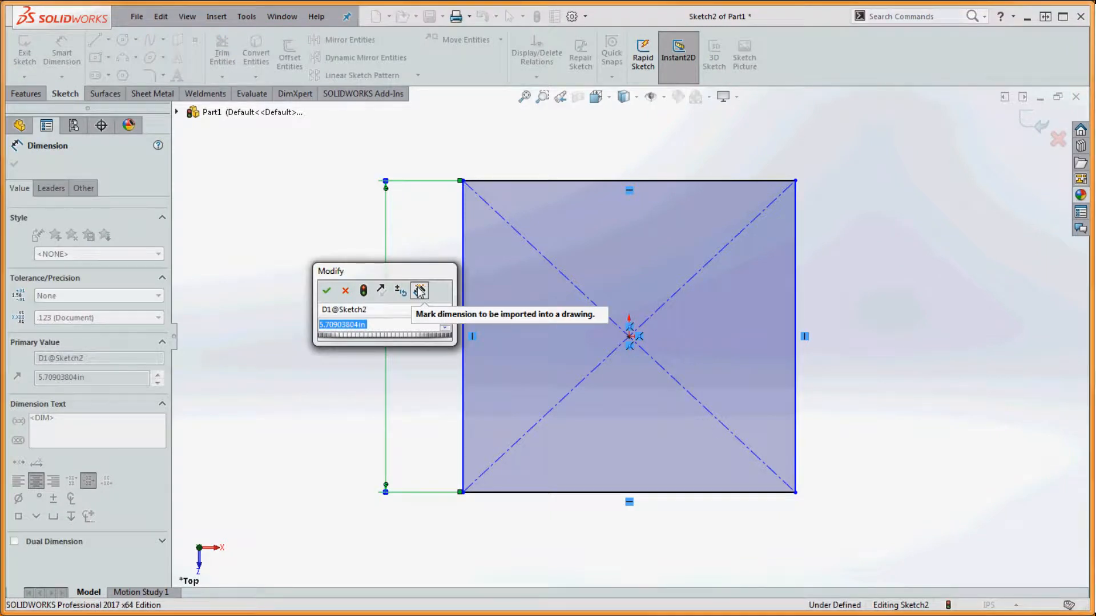
left_click_drag(390, 272, 346, 243)
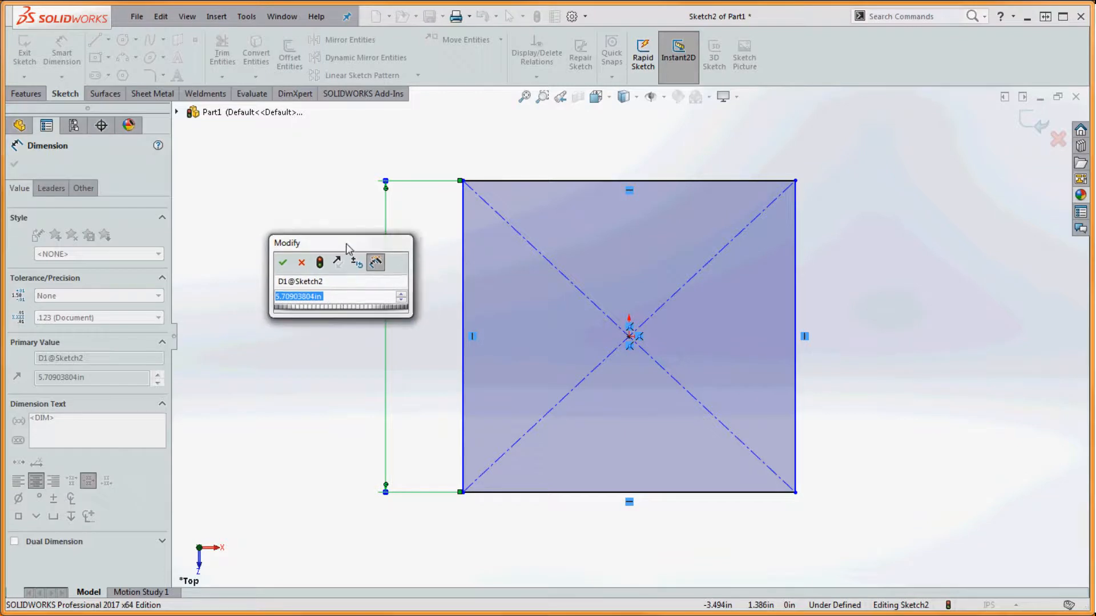
left_click(301, 262)
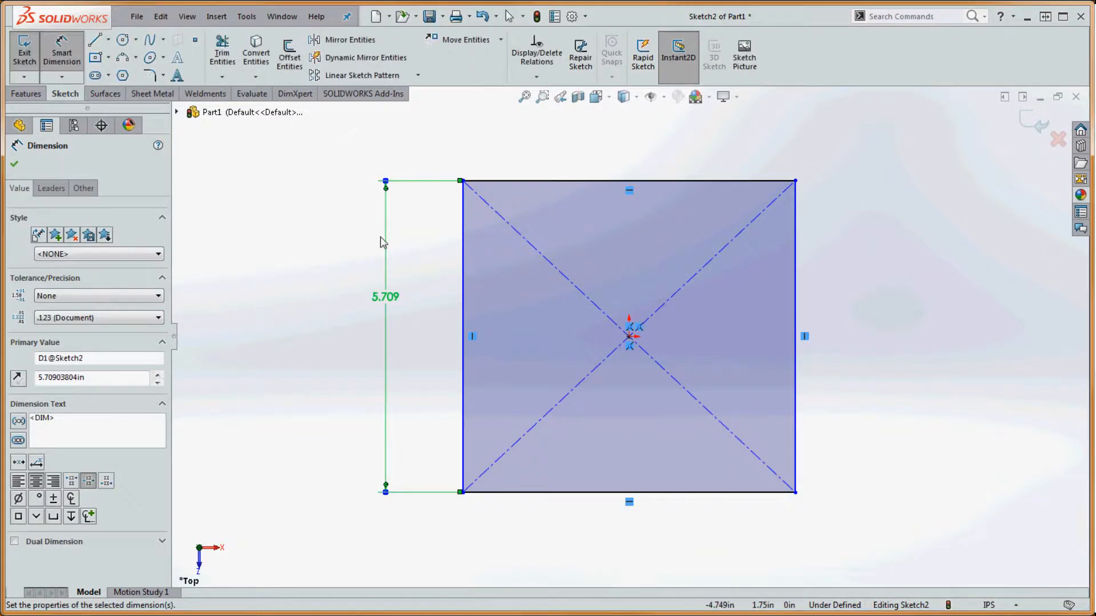
left_click(412, 185)
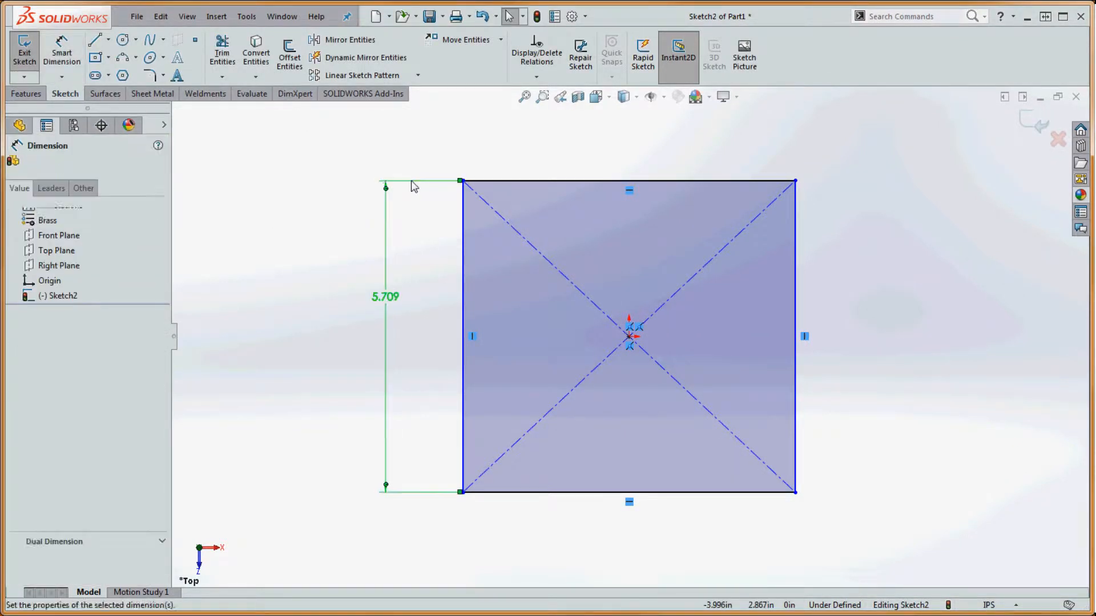
key("Delete")
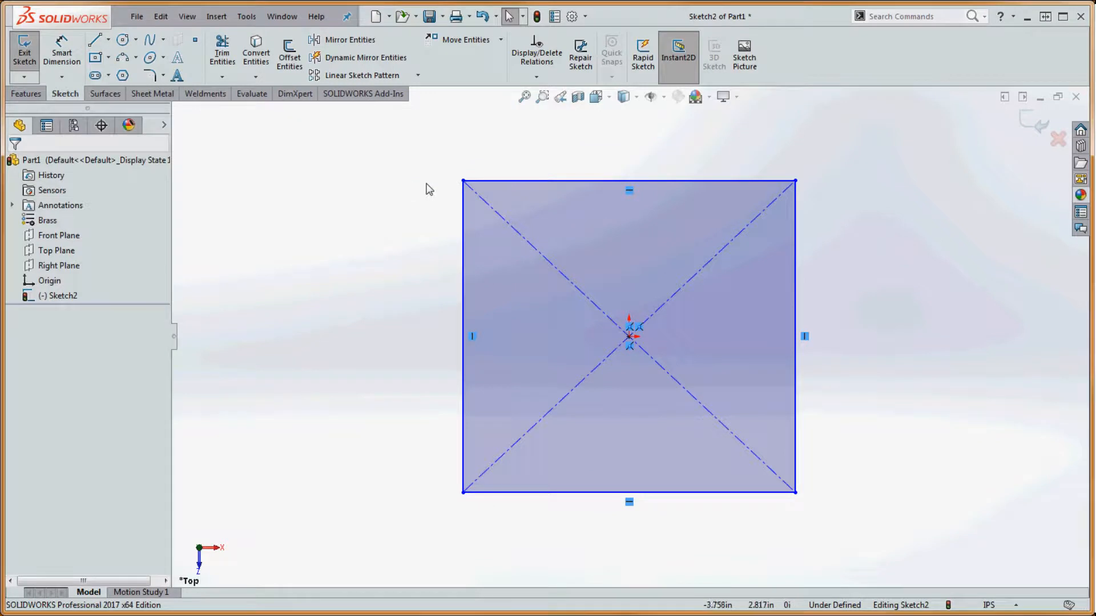
- Dimension the rectangle's left vertical side and set its length to 4 in
left_click(67, 60)
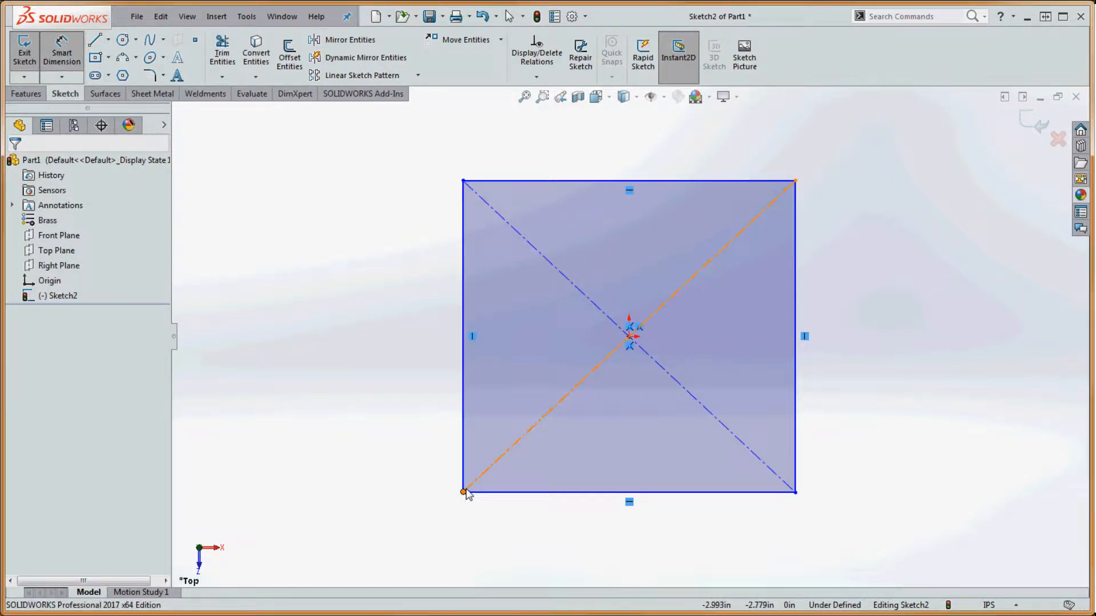
left_click(463, 269)
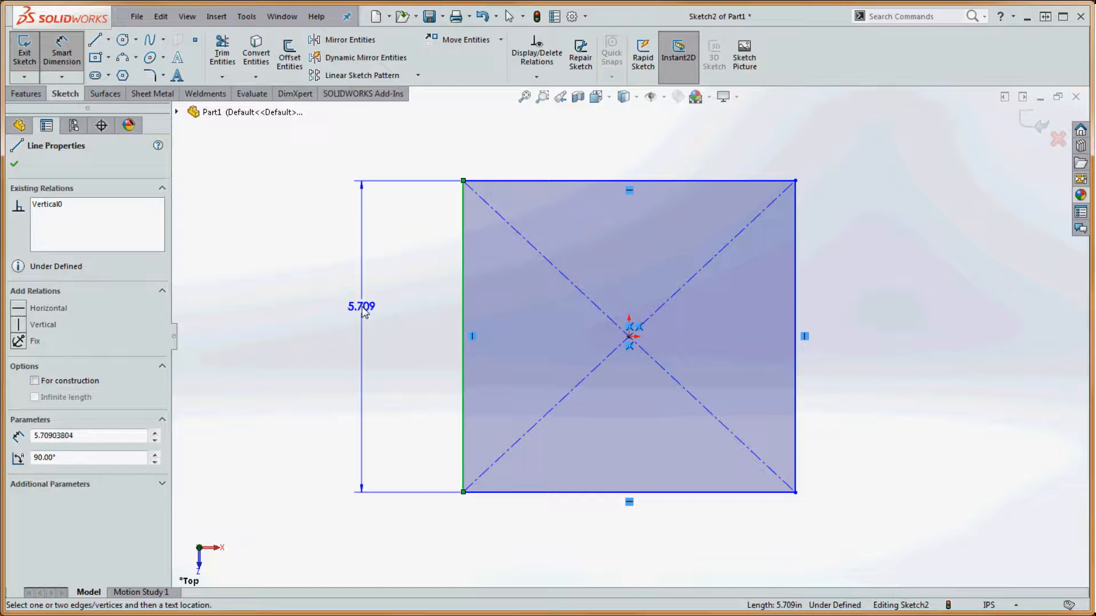
left_click(365, 313)
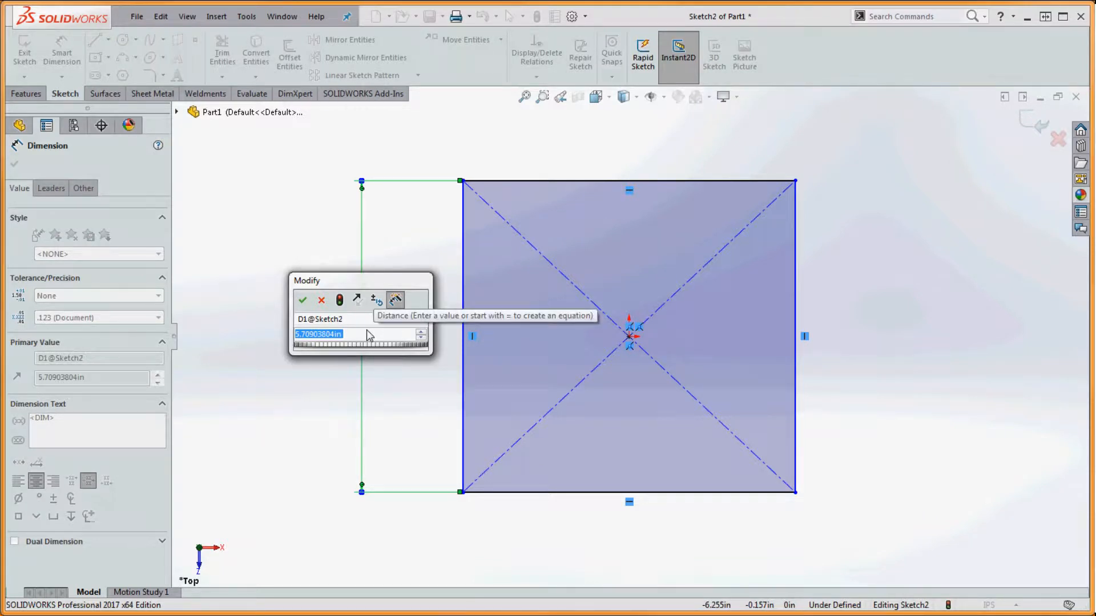
type("4")
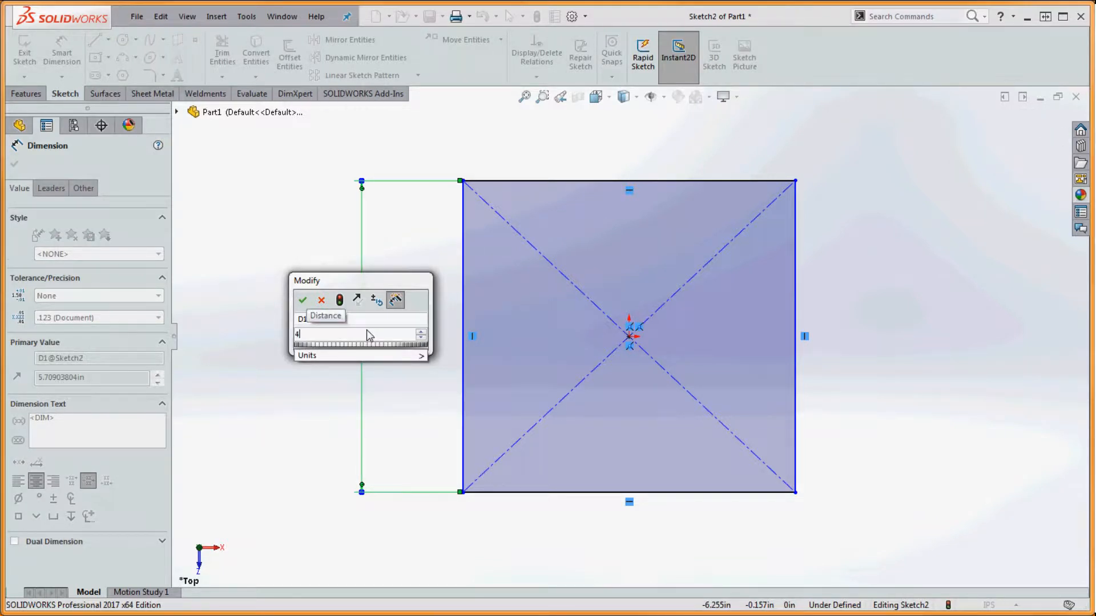
left_click(303, 302)
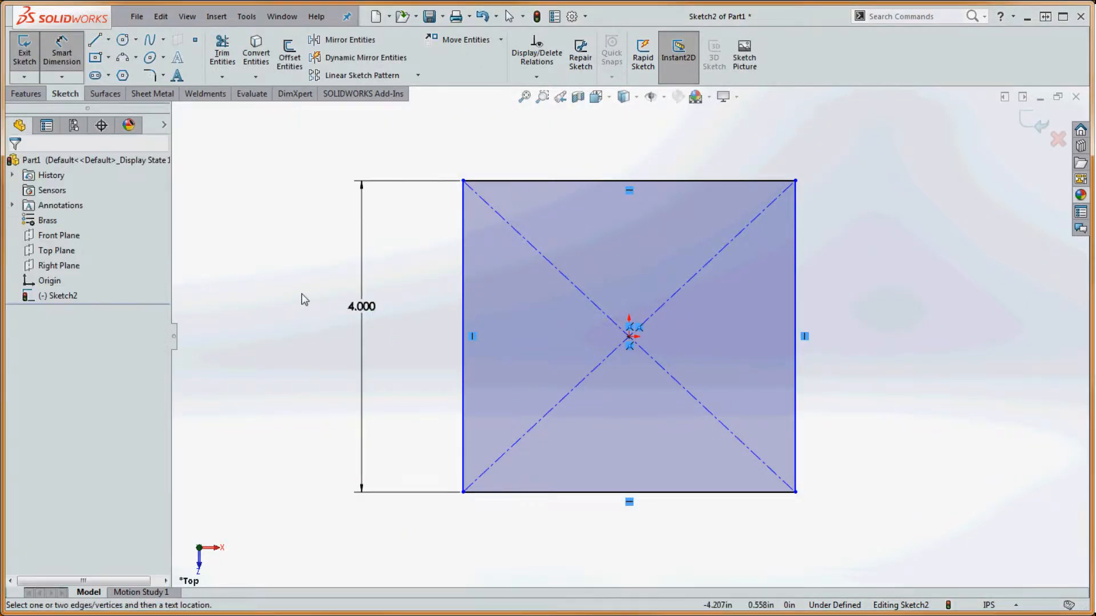
- Move the rectangle's upper-right corner sideways several times to test its free width, leaving it about 5.21 in wide
left_click(692, 396)
left_click(658, 307)
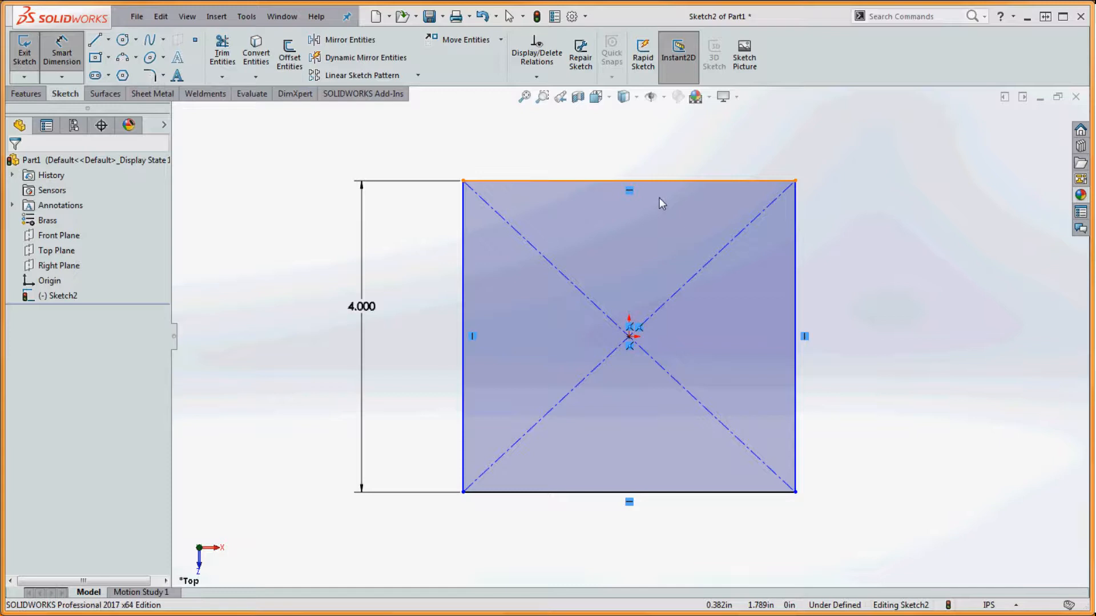
left_click(796, 180)
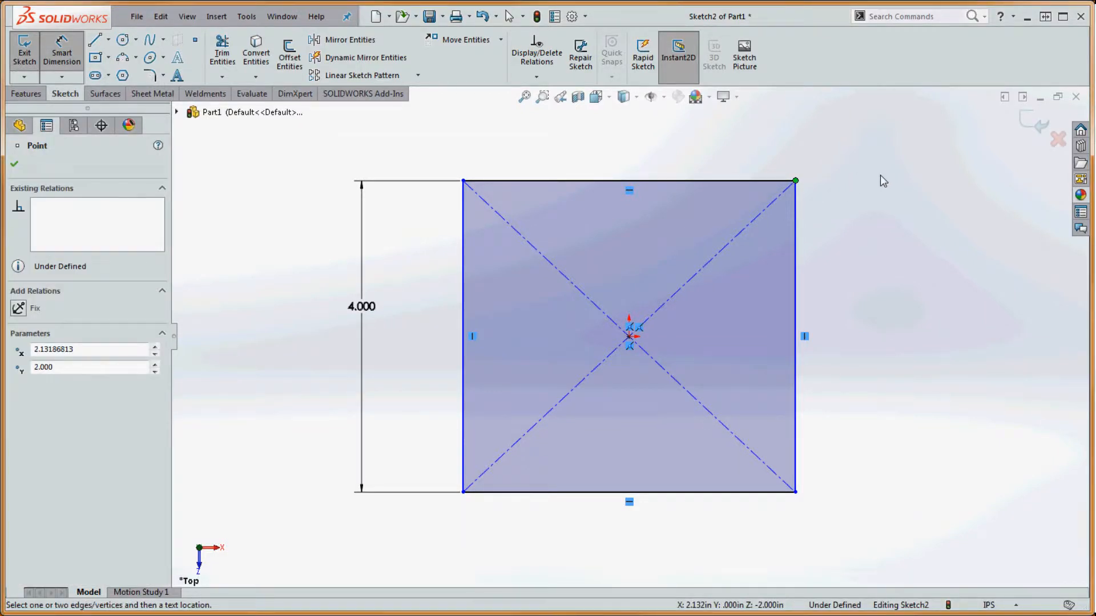
key("Escape")
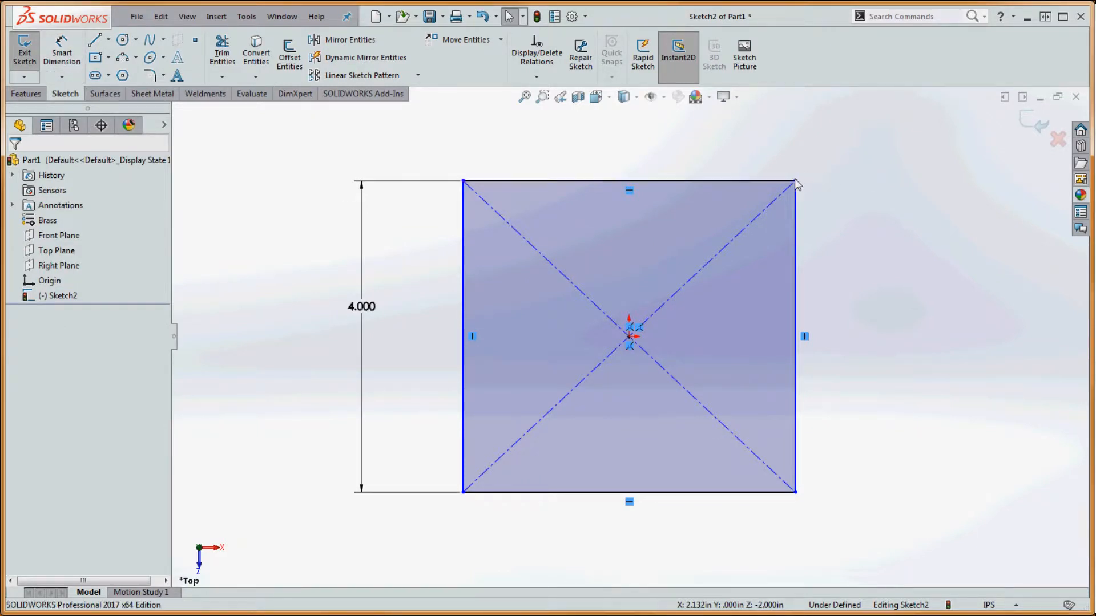
left_click_drag(795, 181, 829, 181)
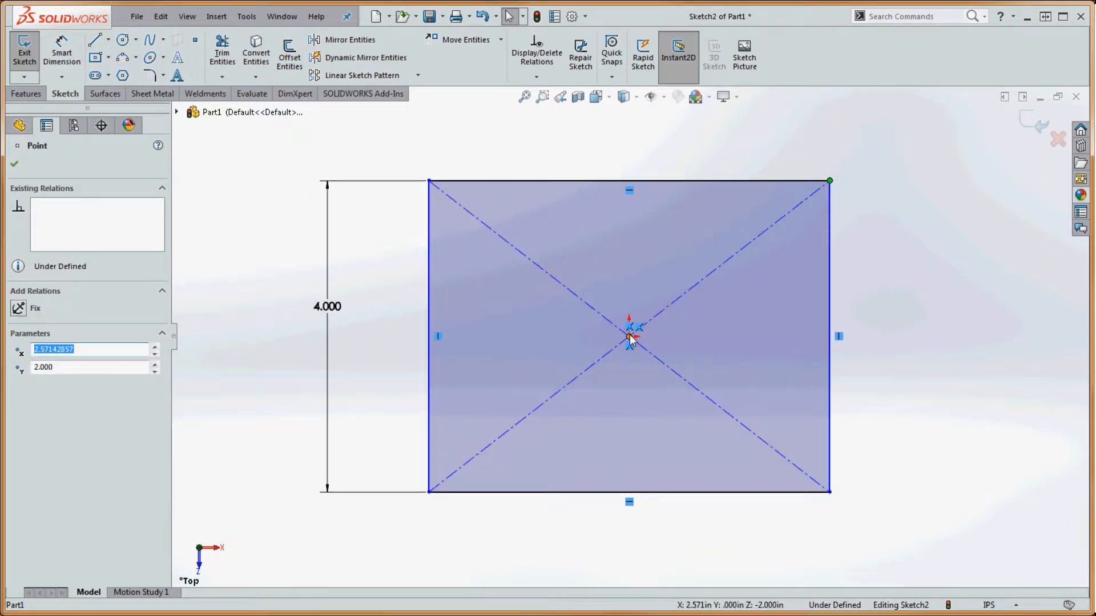
left_click_drag(829, 181, 815, 224)
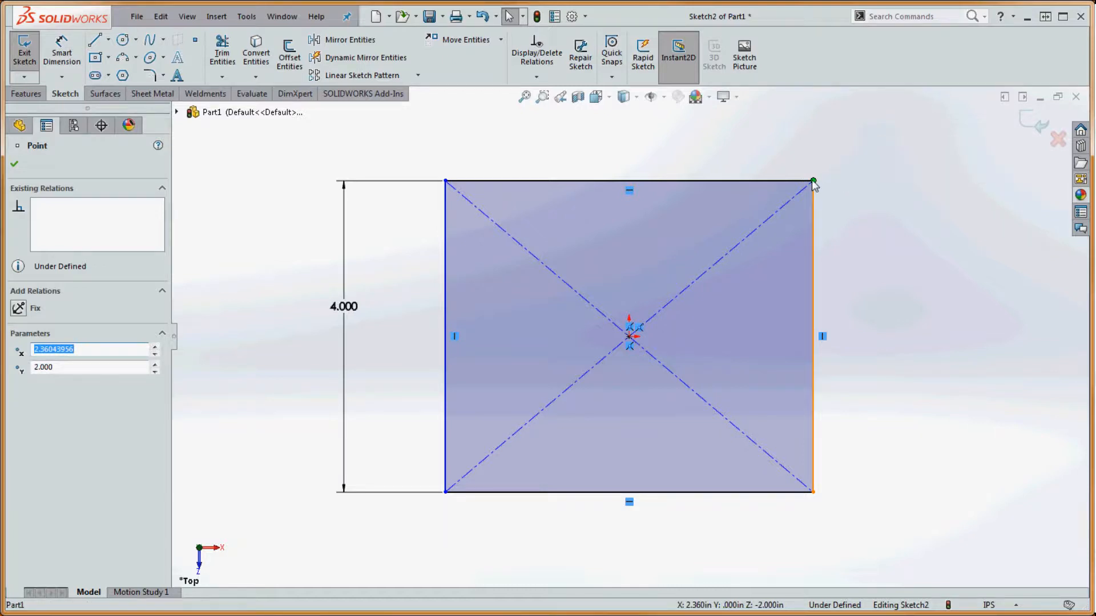
left_click_drag(814, 182, 834, 223)
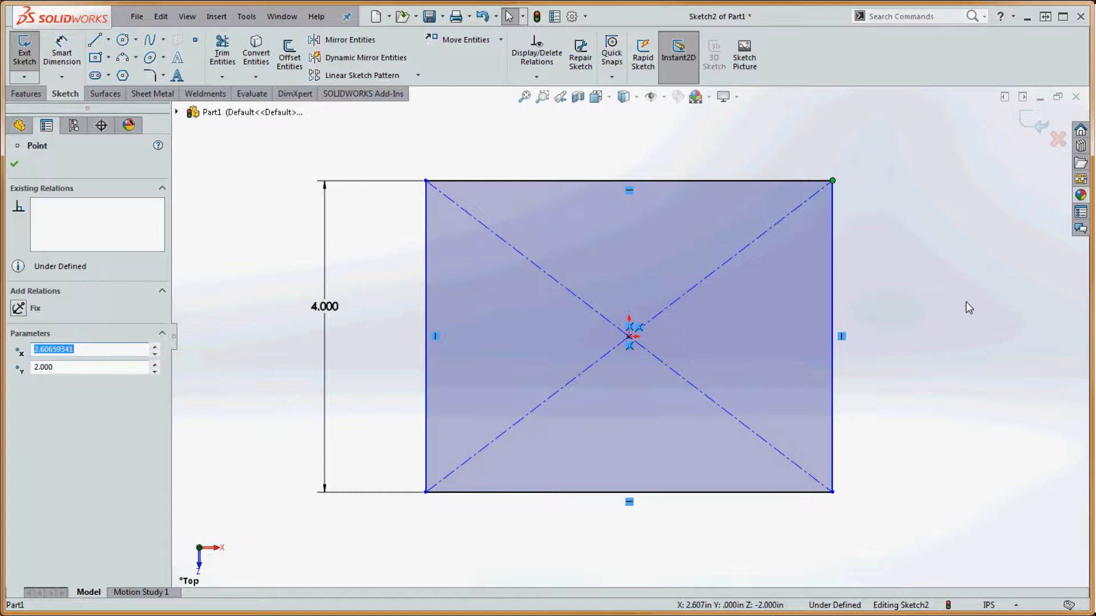
left_click(1015, 310)
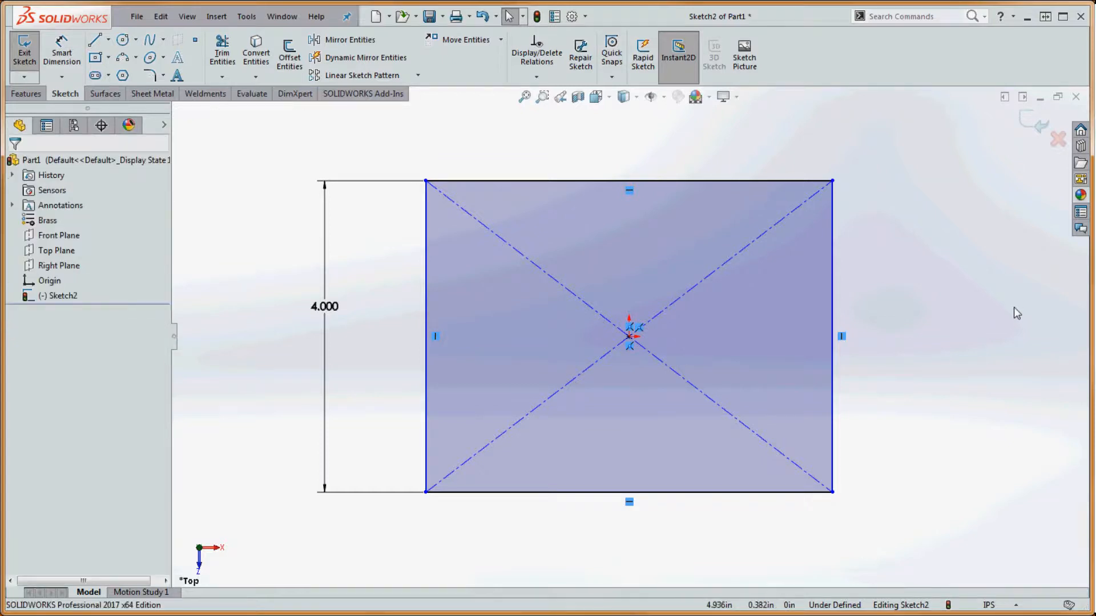
- Dimension the rectangle's upper horizontal side and set its length to 6 in
left_click(61, 53)
left_click(620, 182)
left_click(629, 137)
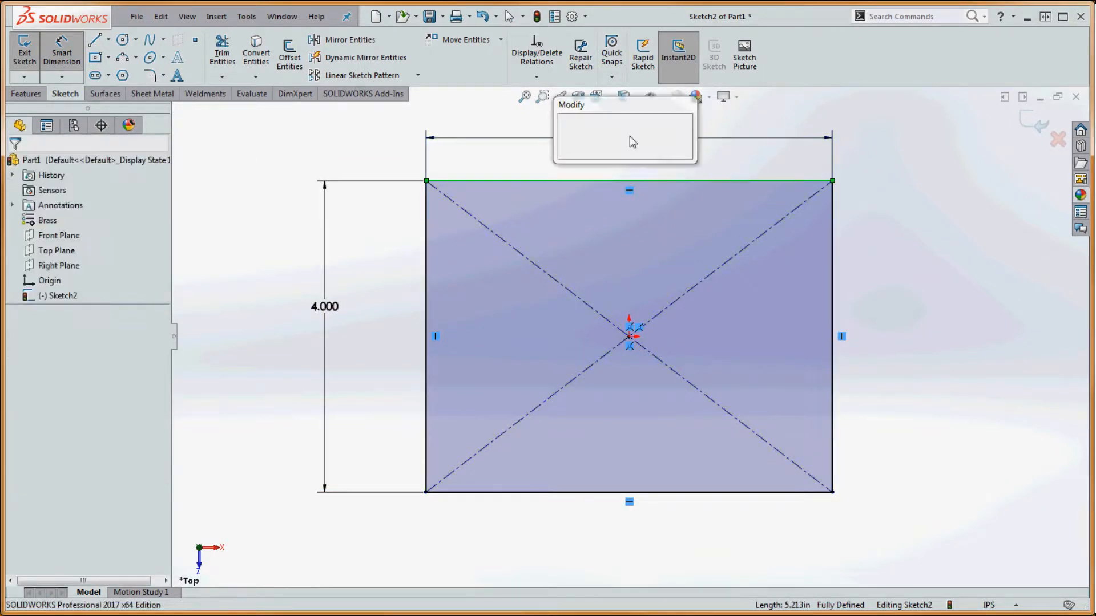
type("6")
key("Return")
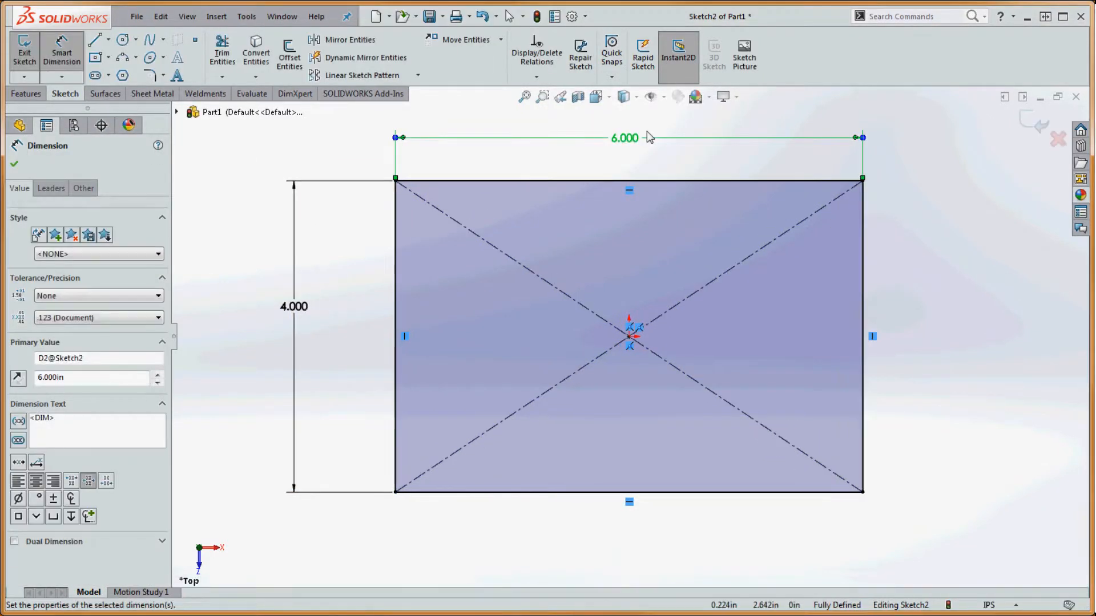
left_click(946, 313)
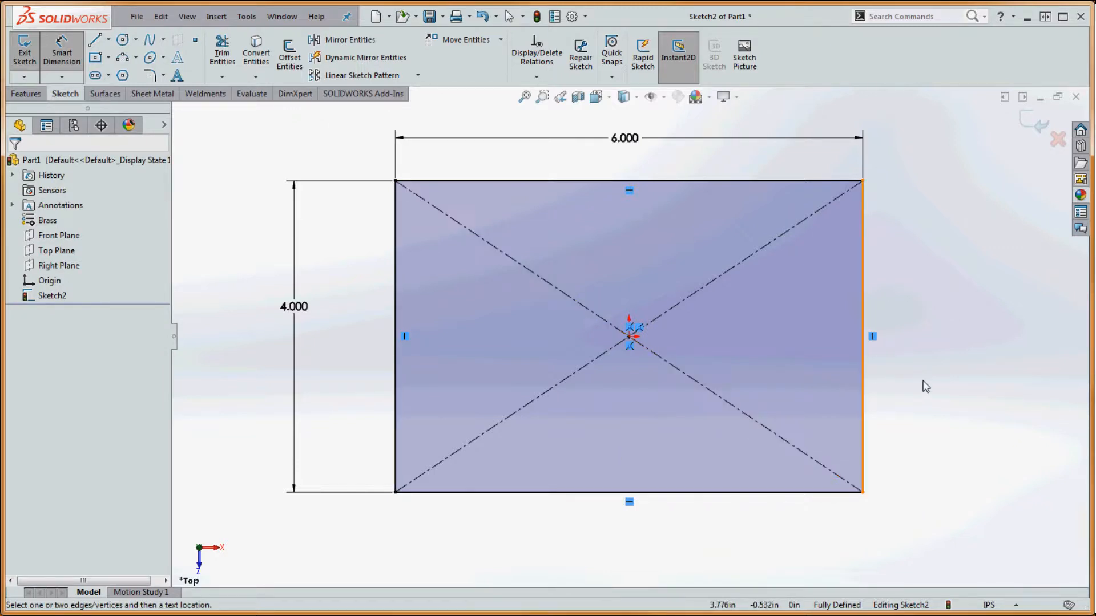
key("Escape")
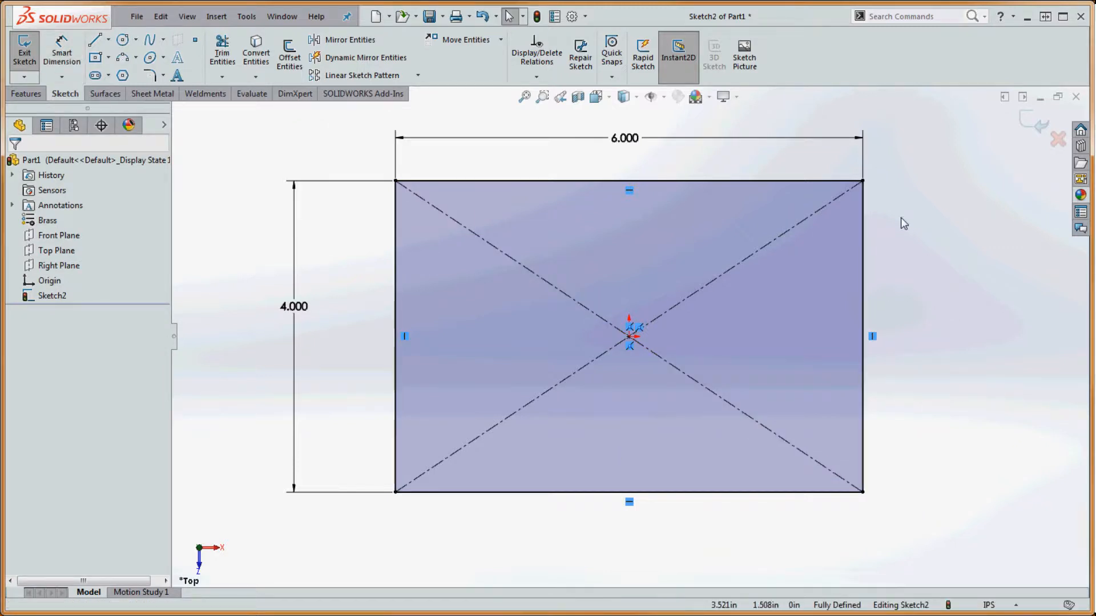
- Delete the 6 in horizontal dimension above the center rectangle
left_click(862, 181)
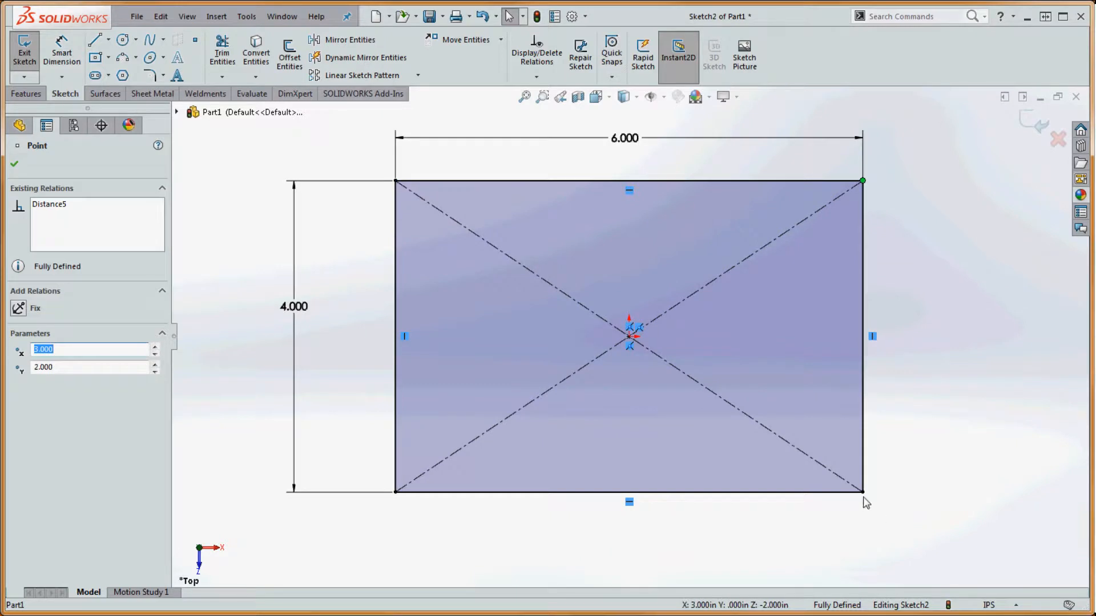
left_click(940, 525)
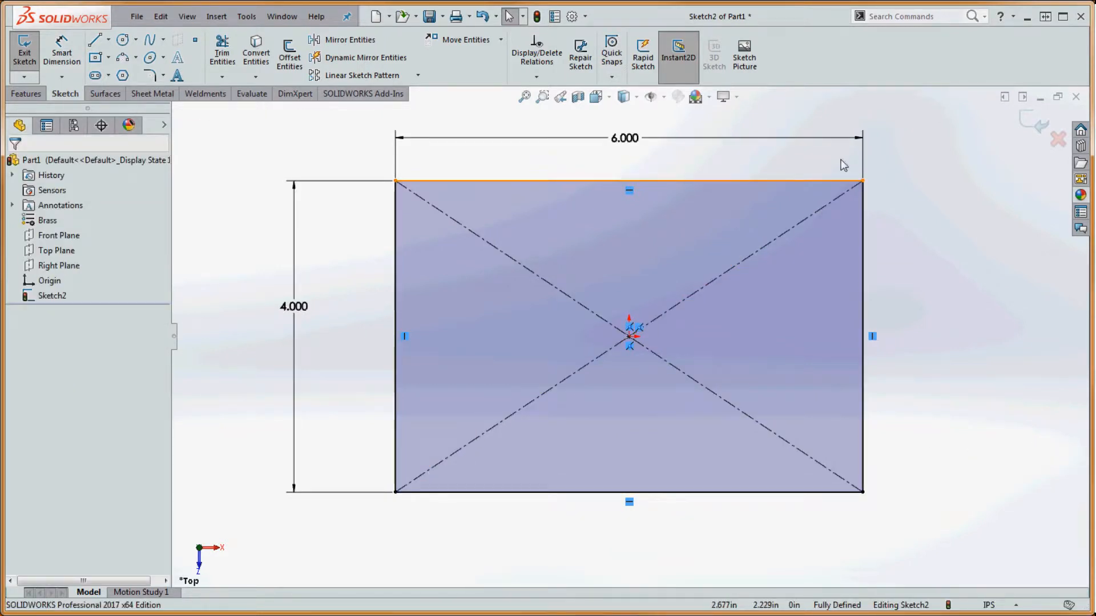
left_click(627, 140)
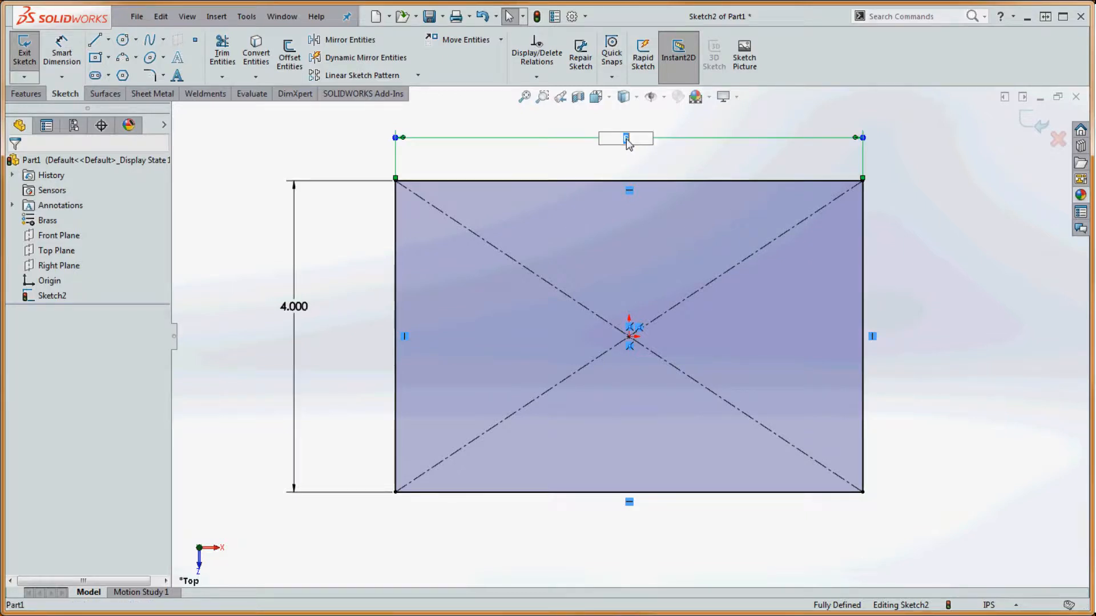
left_click(725, 151)
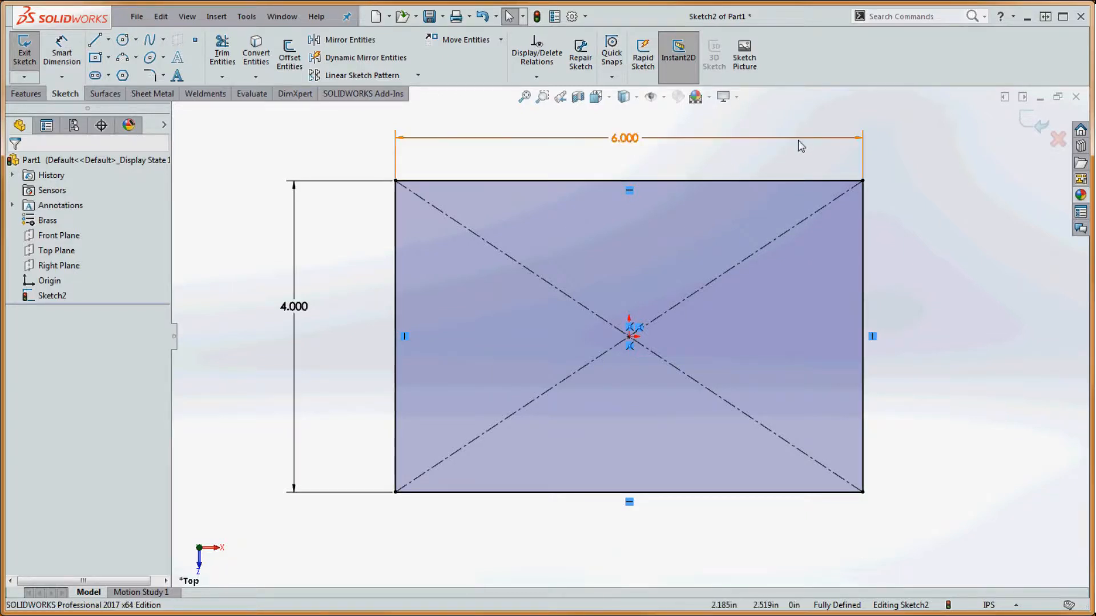
left_click(793, 139)
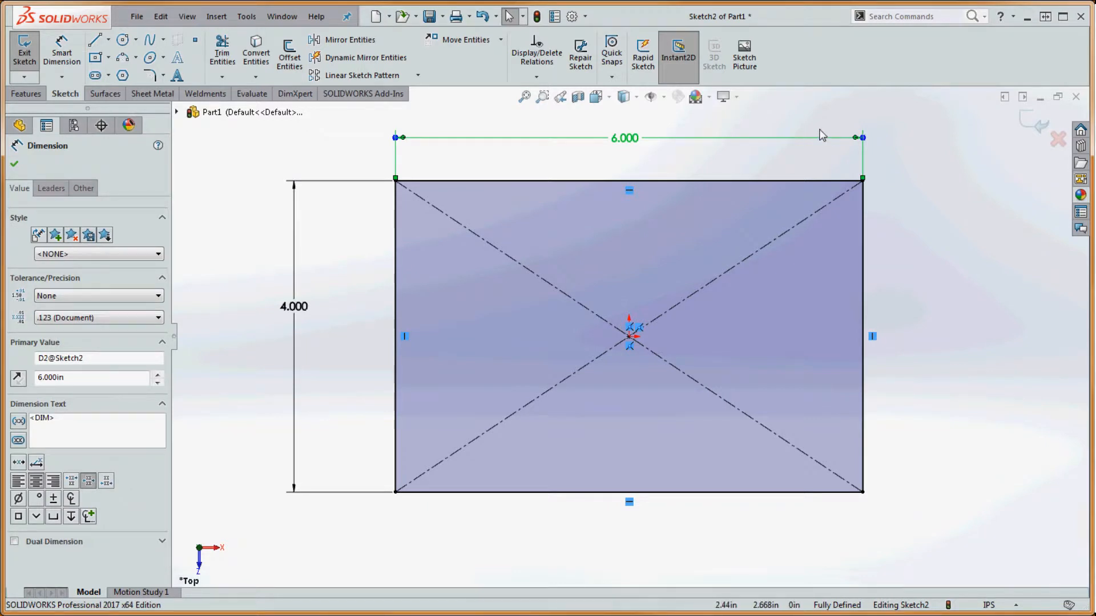
key("Delete")
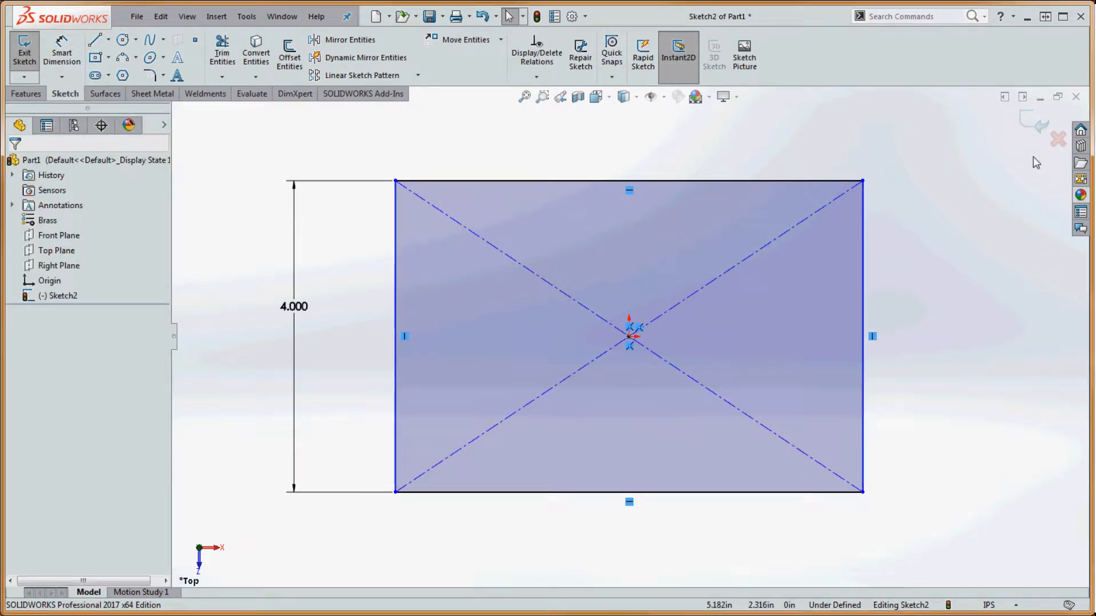
- Move the rectangle's upper-right corner sideways to narrow the rectangle to about 4.12 in wide
left_click(862, 180)
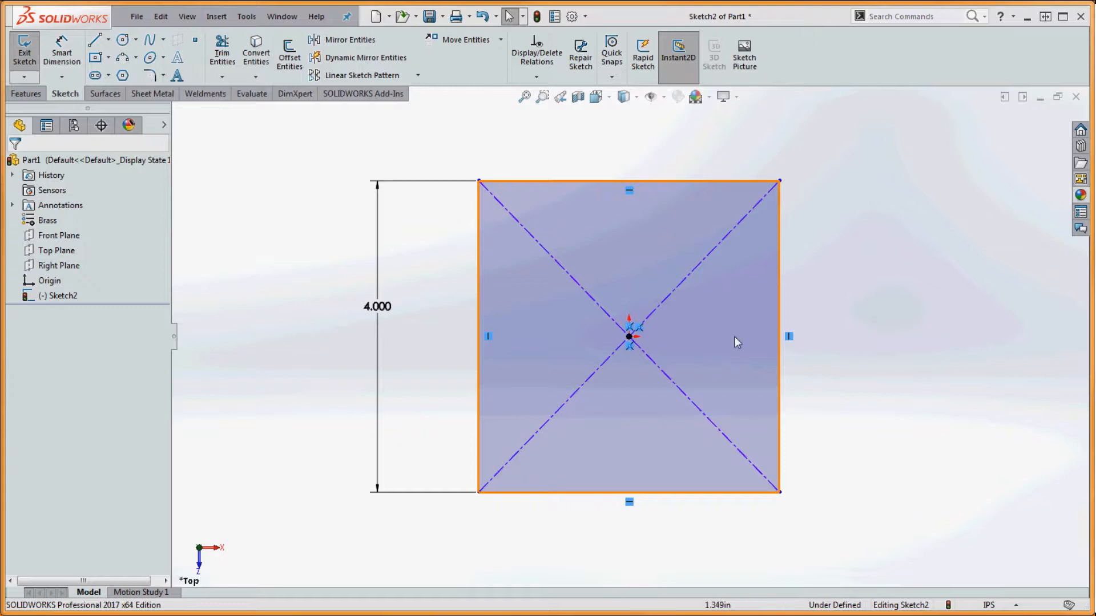
left_click(637, 344)
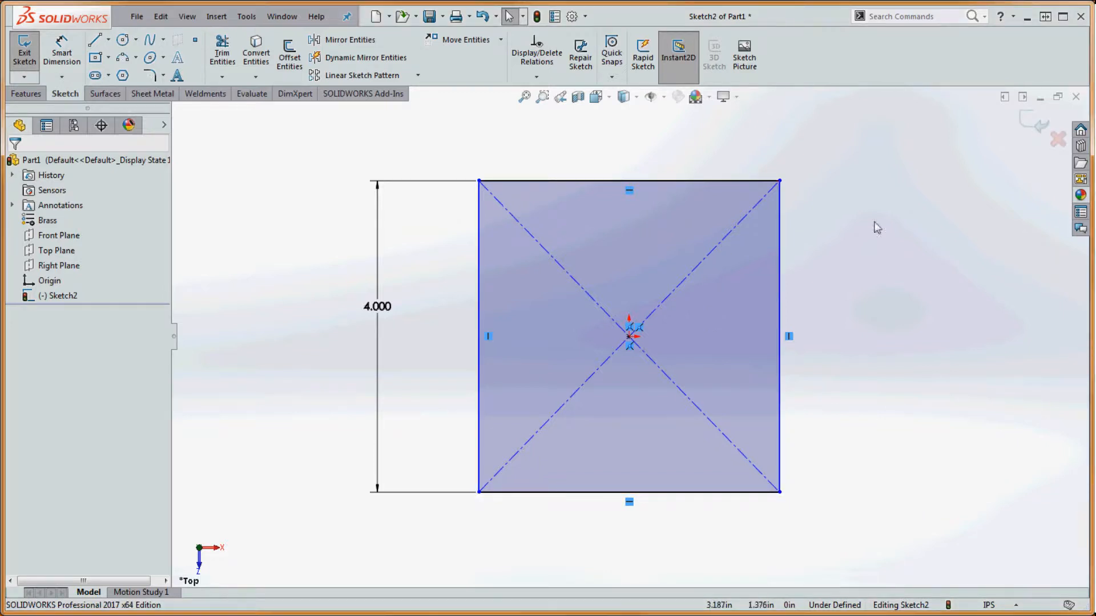
mouse_move(782, 182)
left_mouse_down()
mouse_move(879, 182)
mouse_move(791, 181)
left_mouse_up()
left_click(897, 284)
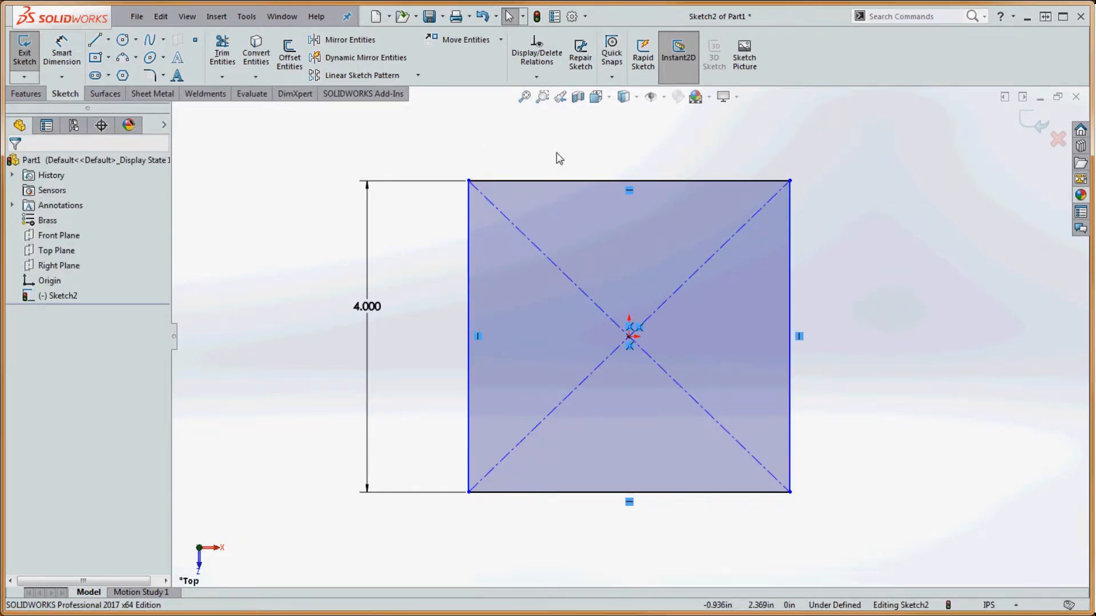
- Try a parallel and a perpendicular relation between the rectangle's upper and left sides, removing each one again
left_click(598, 182)
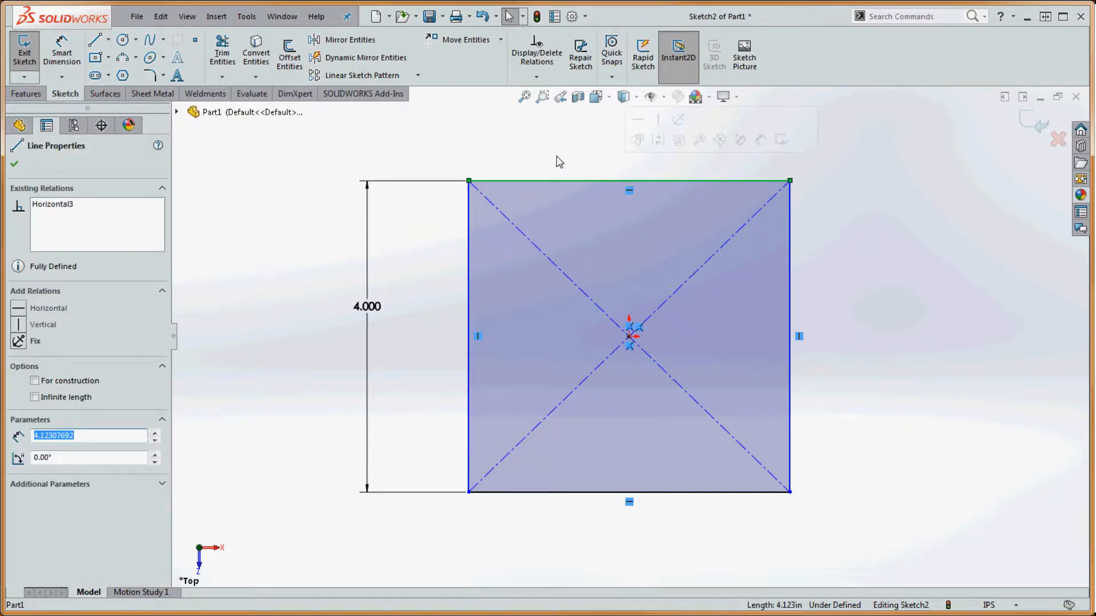
left_click(468, 267, "ctrl")
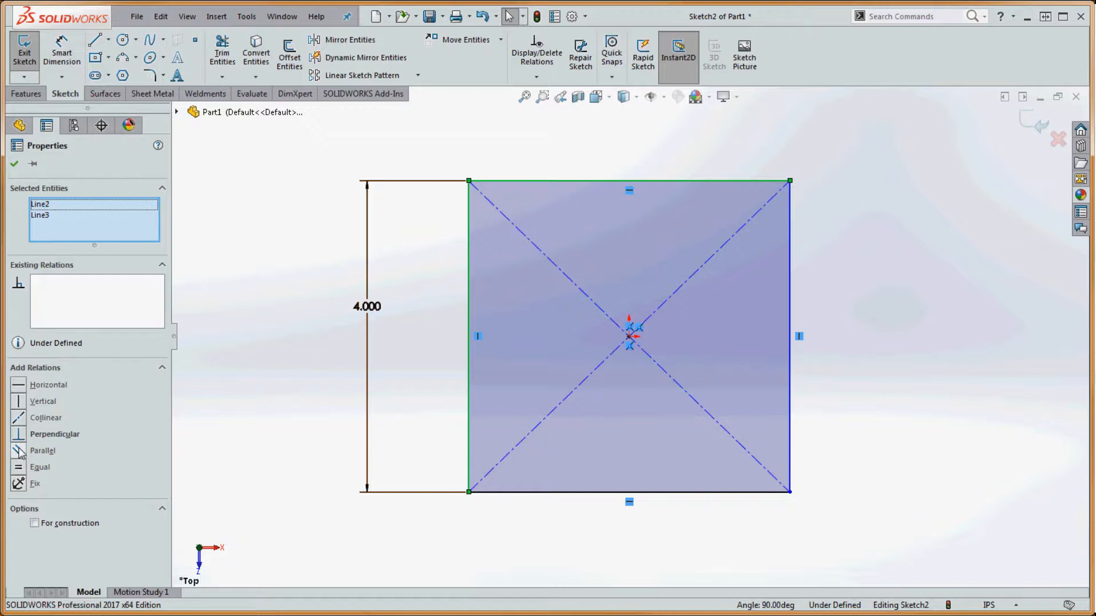
left_click(18, 451)
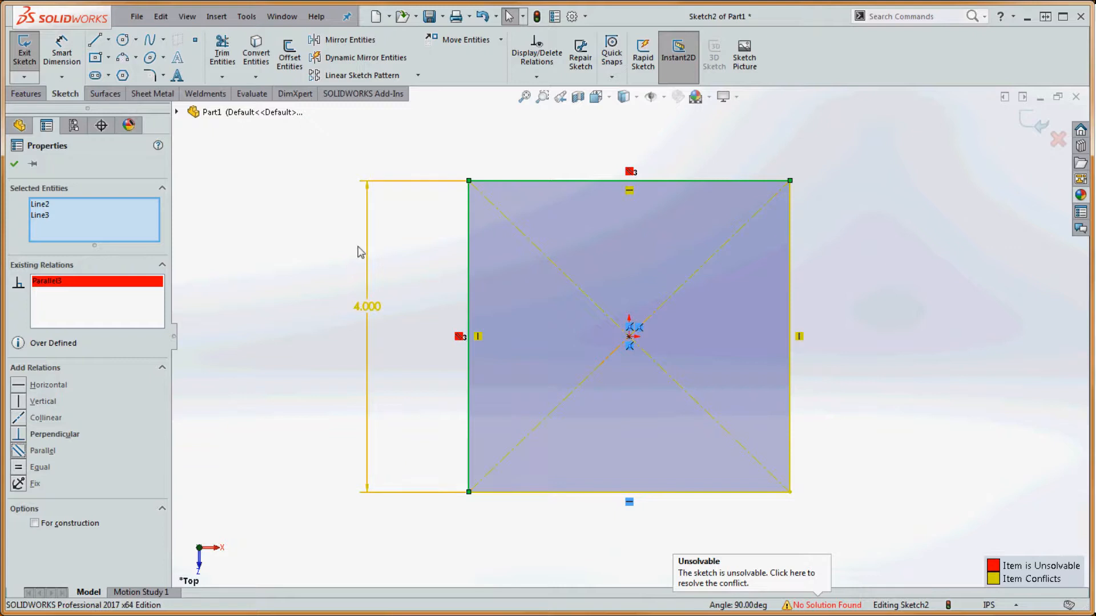
key("ctrl+z")
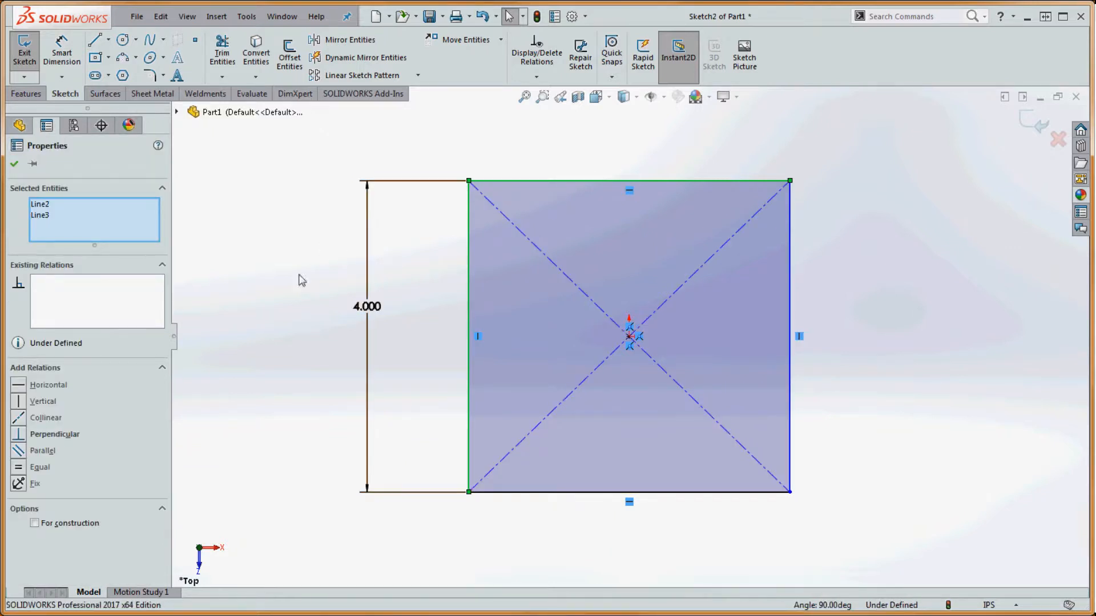
left_click(19, 434)
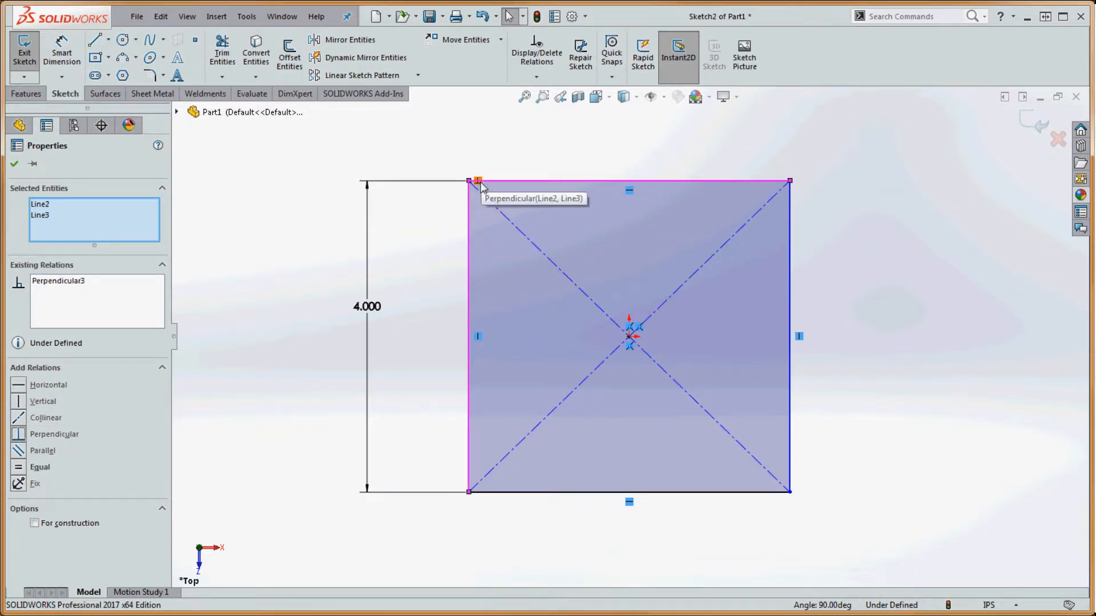
key("Escape")
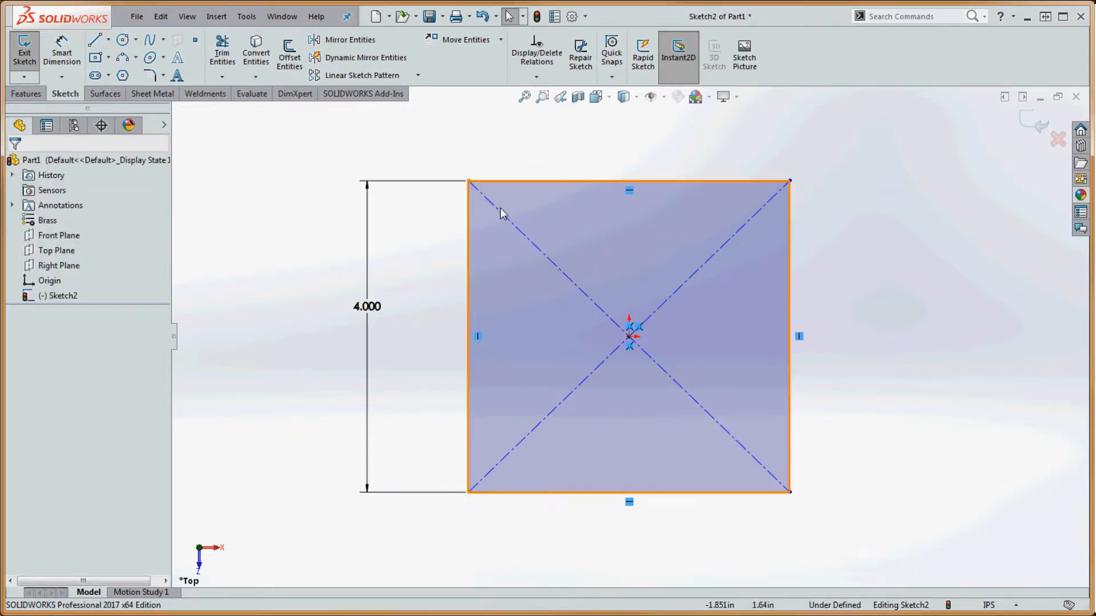
- Add an equal relation between the rectangle's upper horizontal side and left vertical side, and highlight the sides it links
left_click(571, 181)
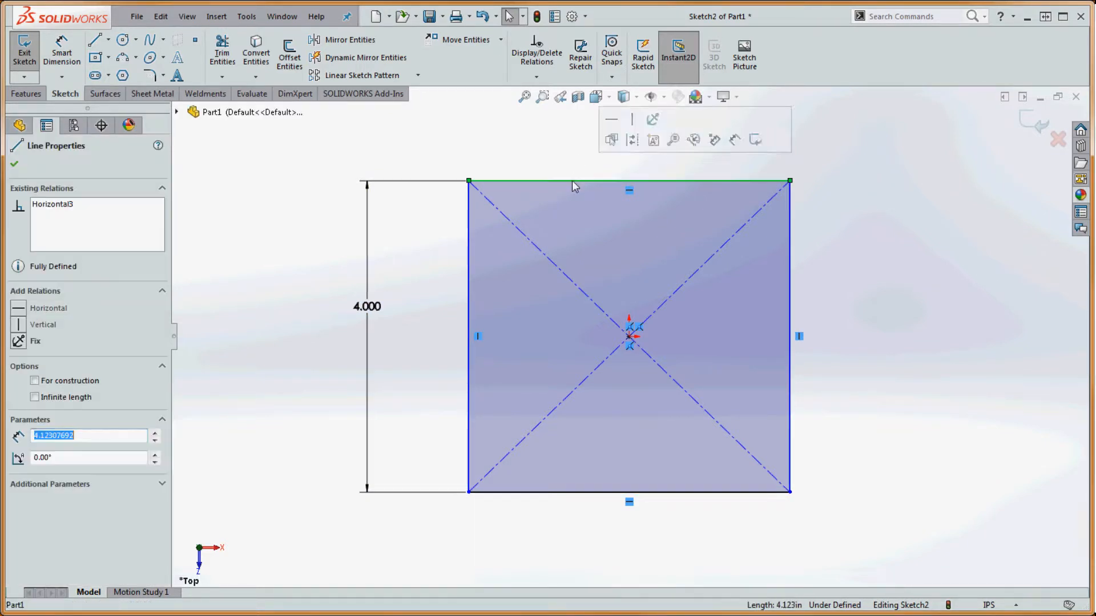
left_click(471, 270, "ctrl")
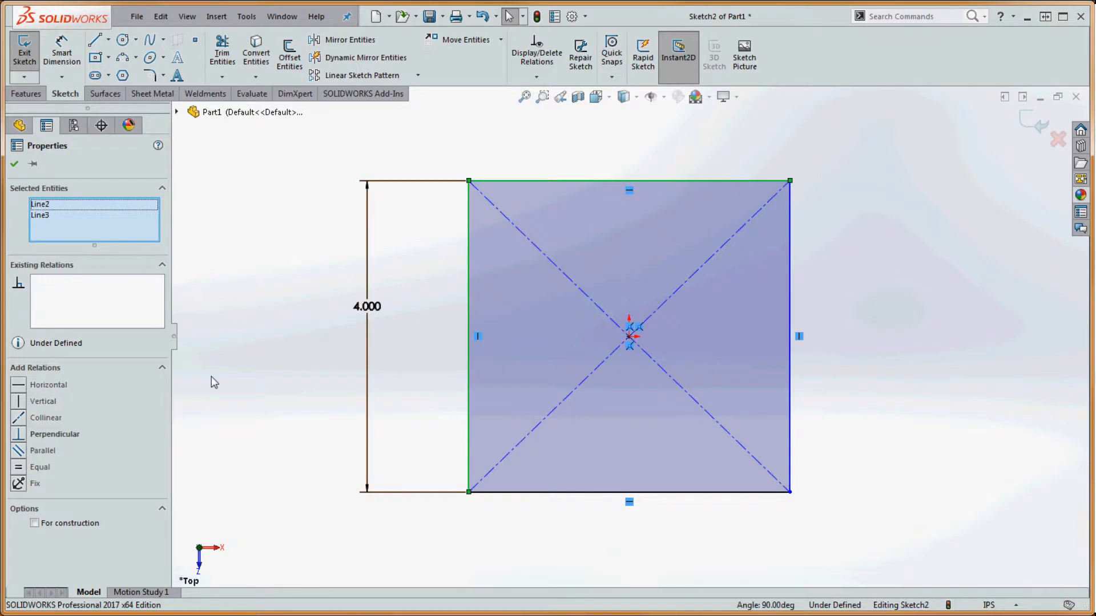
left_click(481, 149)
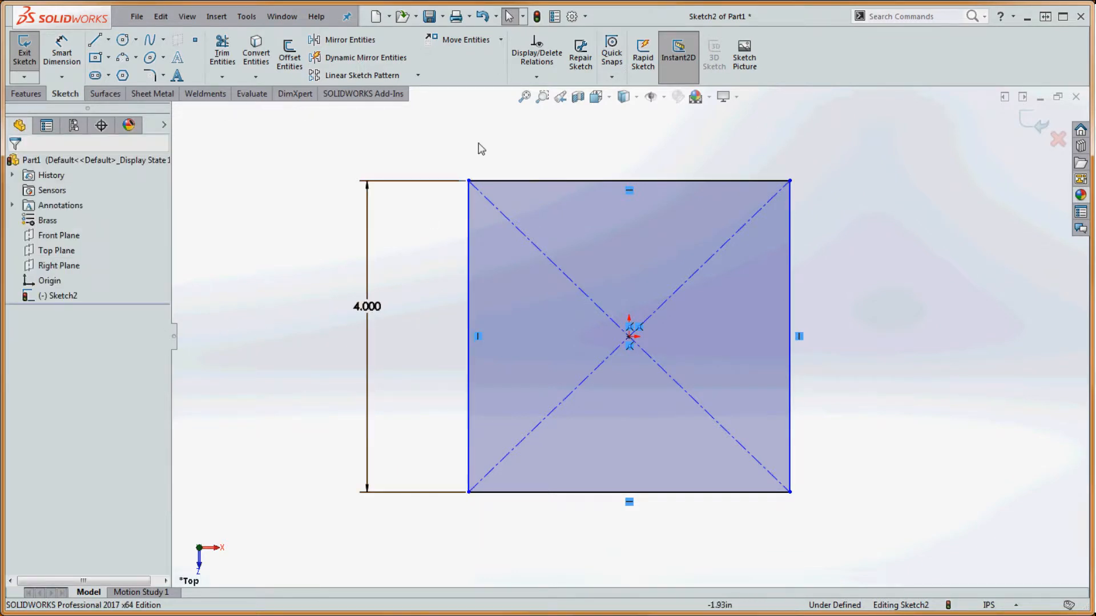
left_click(538, 180)
left_click(468, 240, "ctrl")
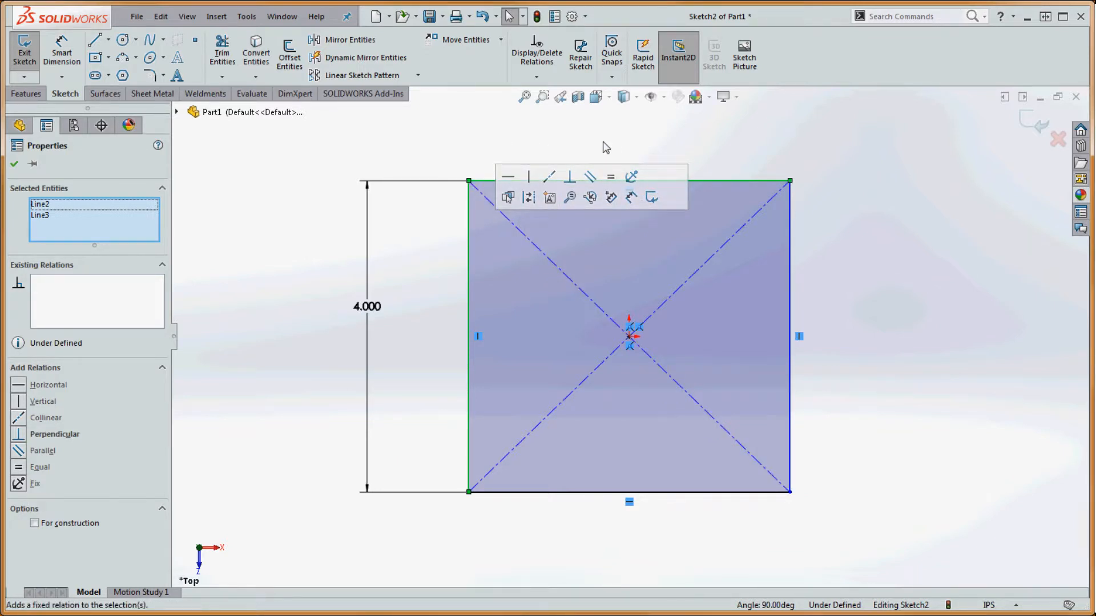
left_click(611, 178)
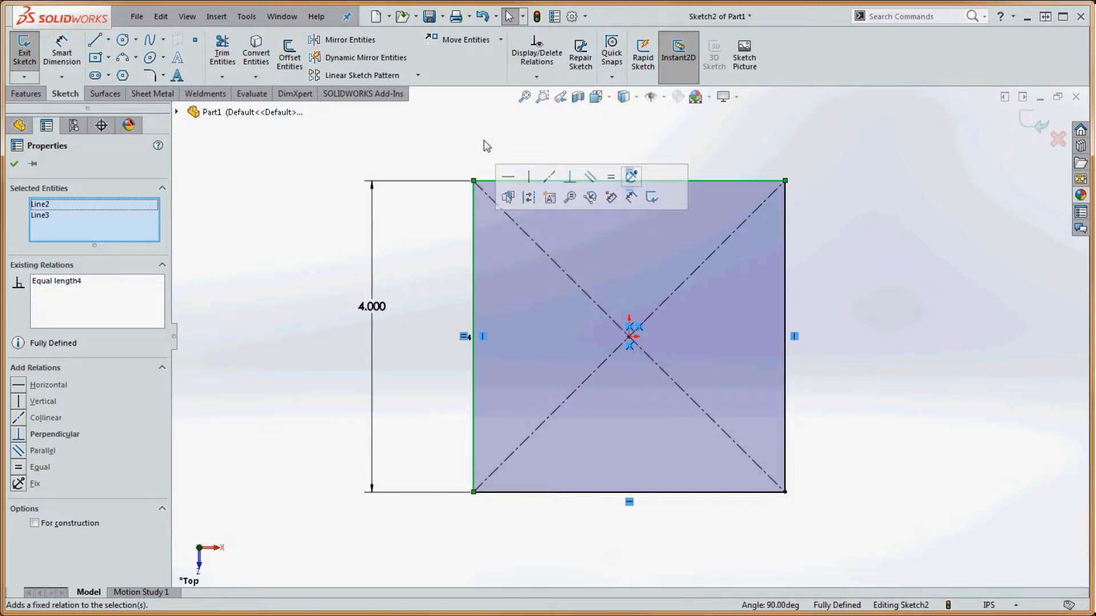
left_click(737, 138)
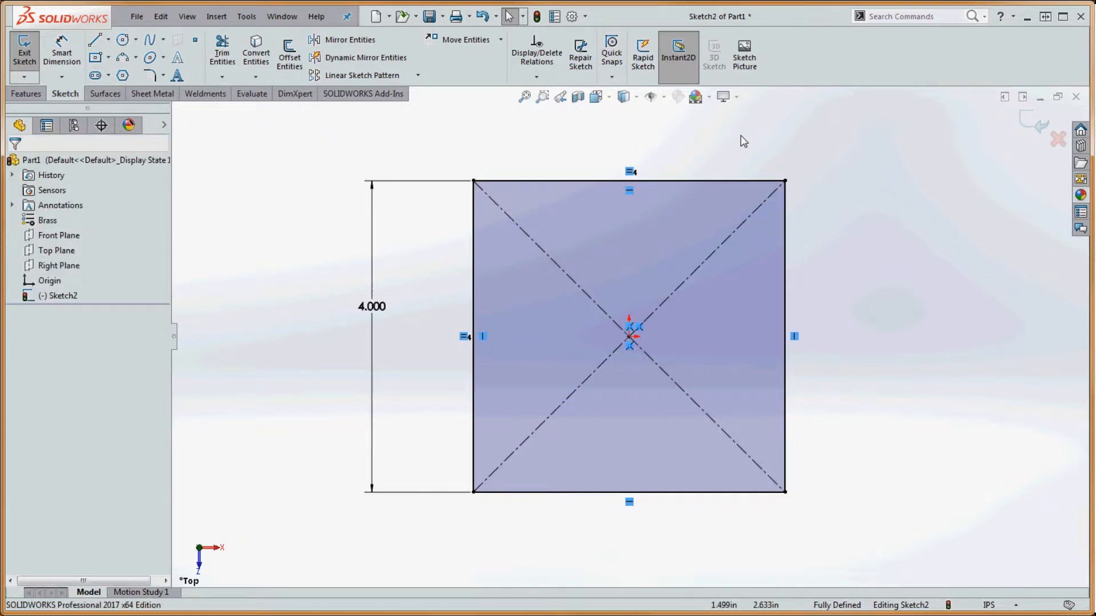
left_click(630, 173)
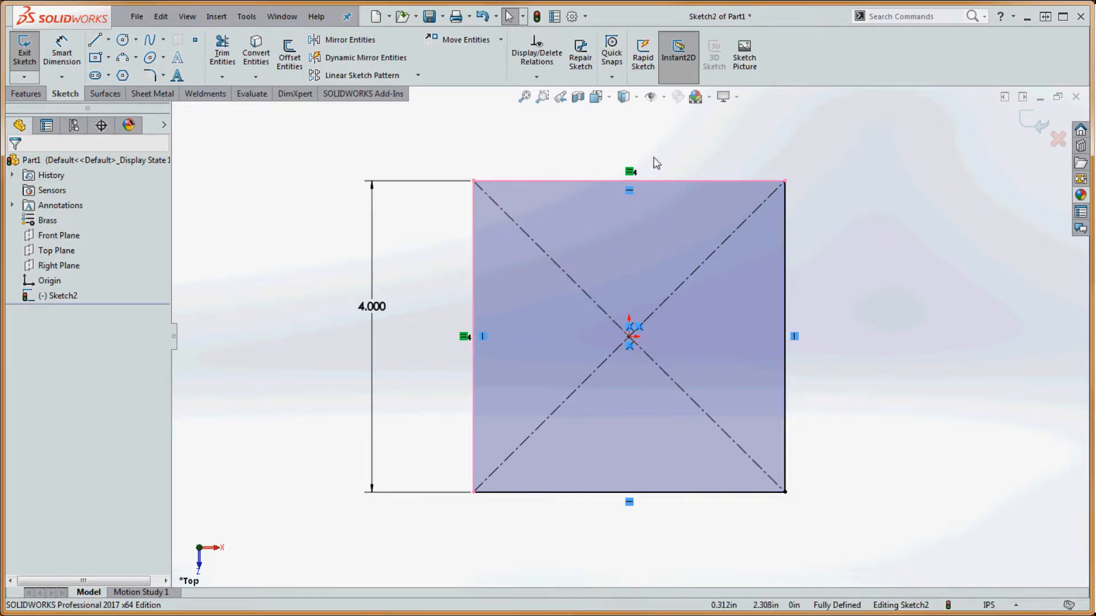
left_click(595, 153)
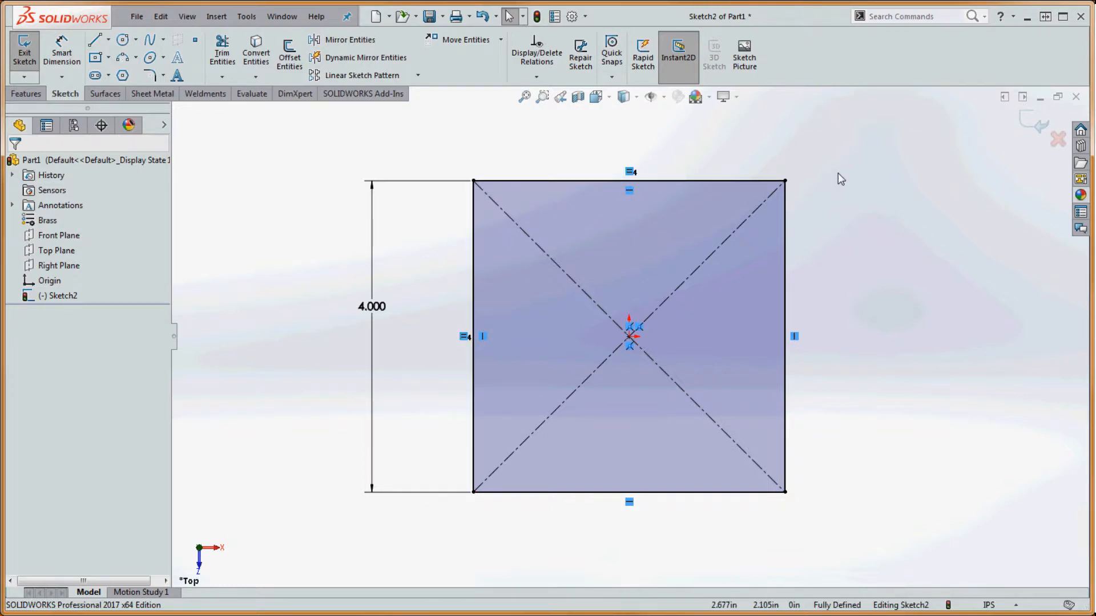
- Dimension the rectangle's upper side as a driven dimension and position it above the sketch
scroll(762, 236, "up", 3)
scroll(718, 244, "down", 1)
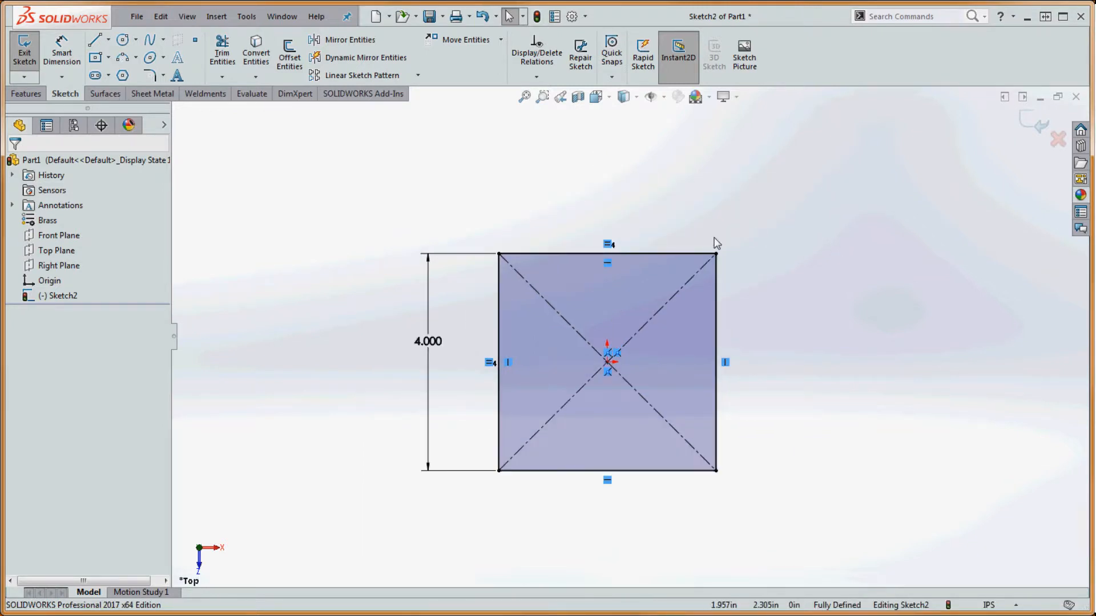
left_click(62, 52)
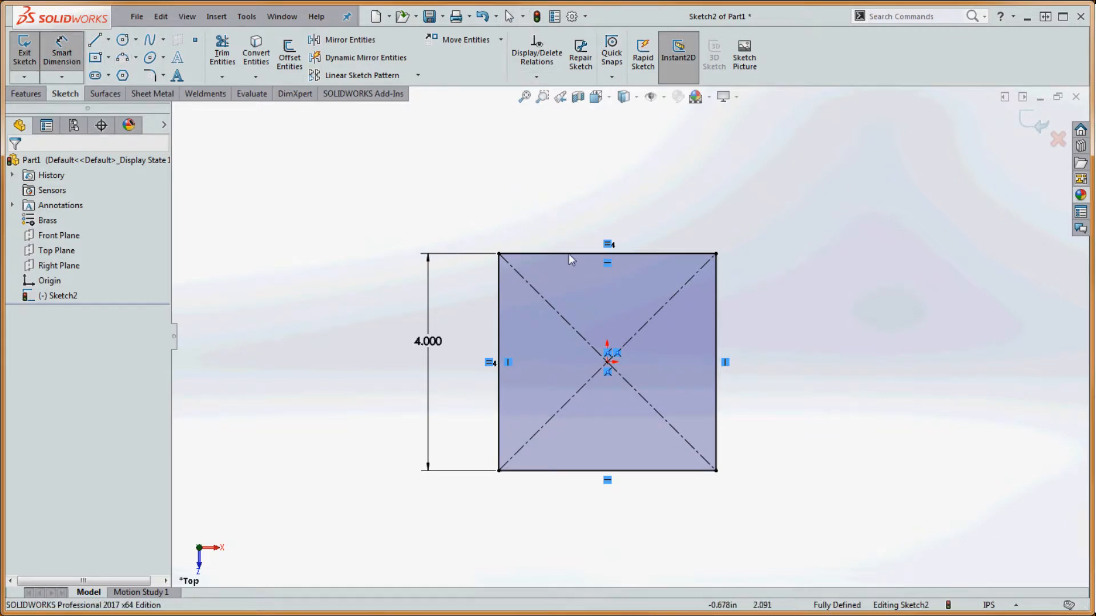
left_click(565, 256)
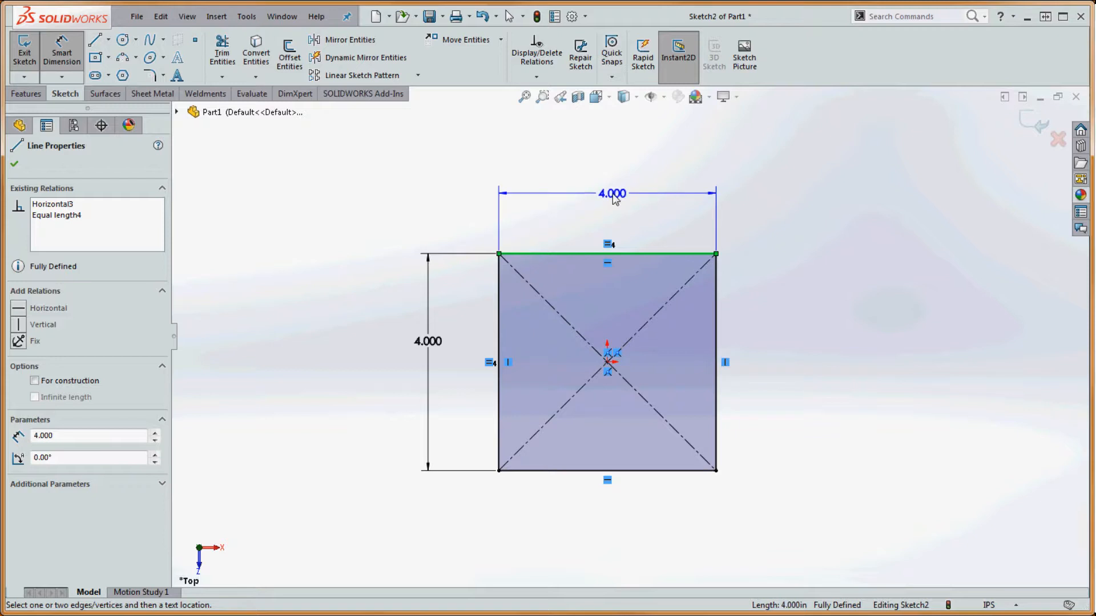
left_click(612, 197)
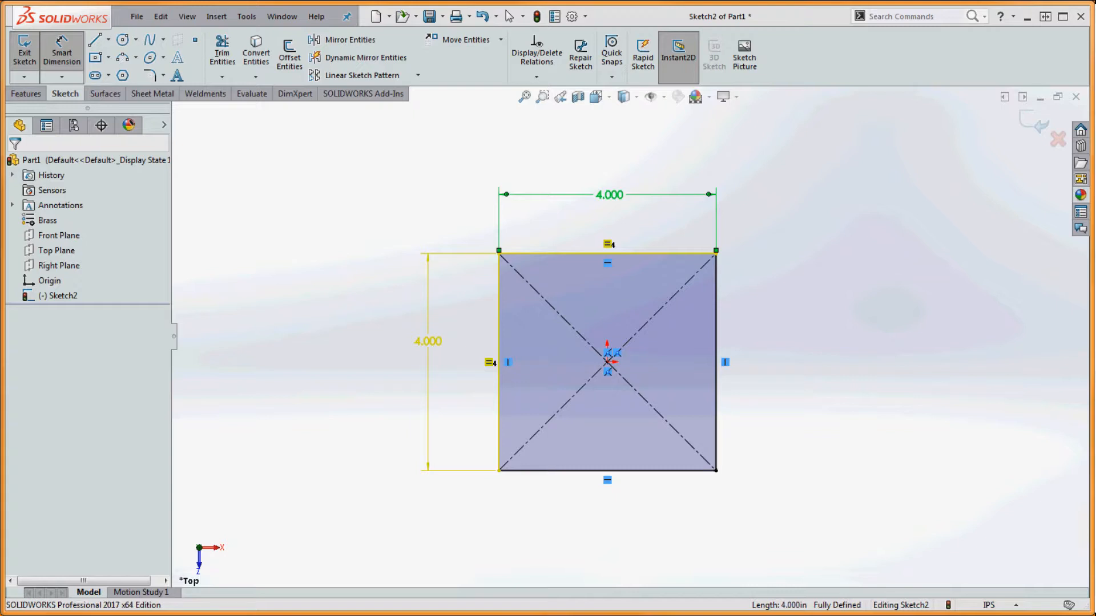
left_click_drag(872, 218, 861, 159)
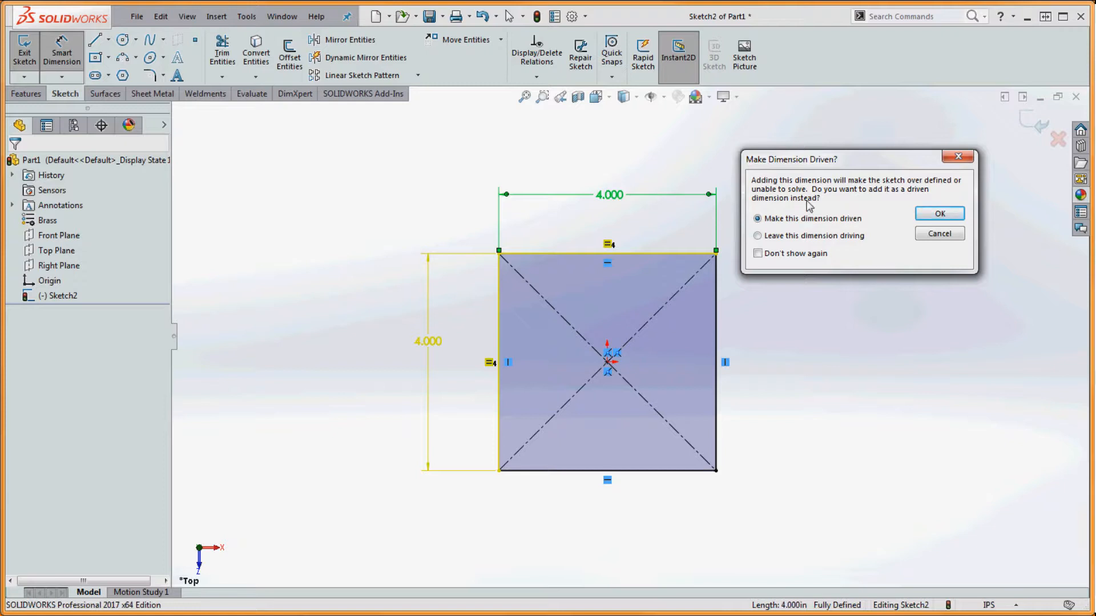
left_click_drag(859, 164, 862, 150)
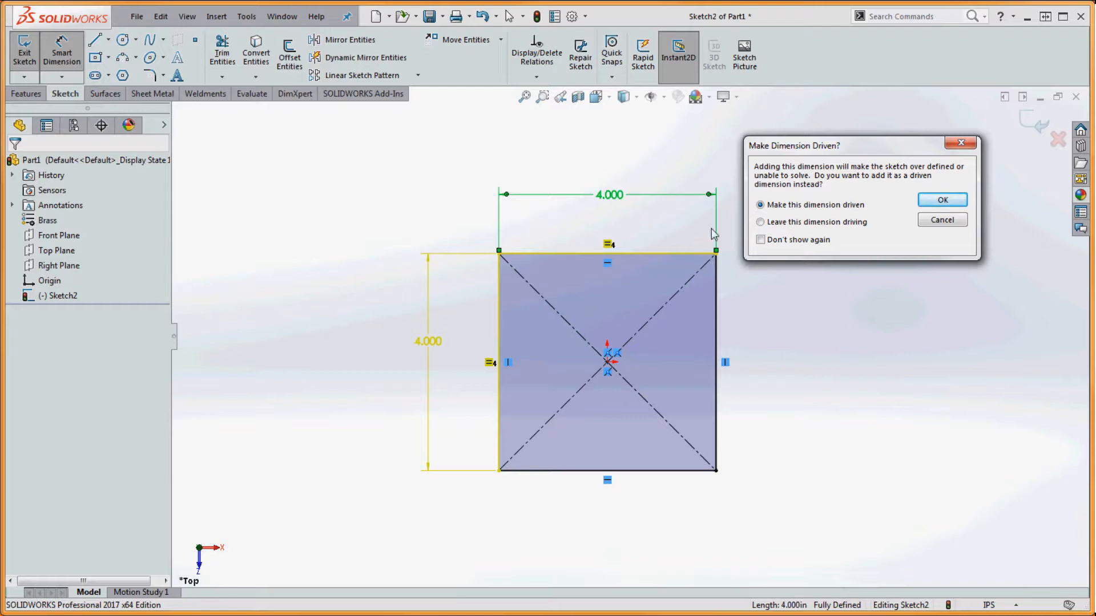
left_click(937, 201)
left_click(850, 268)
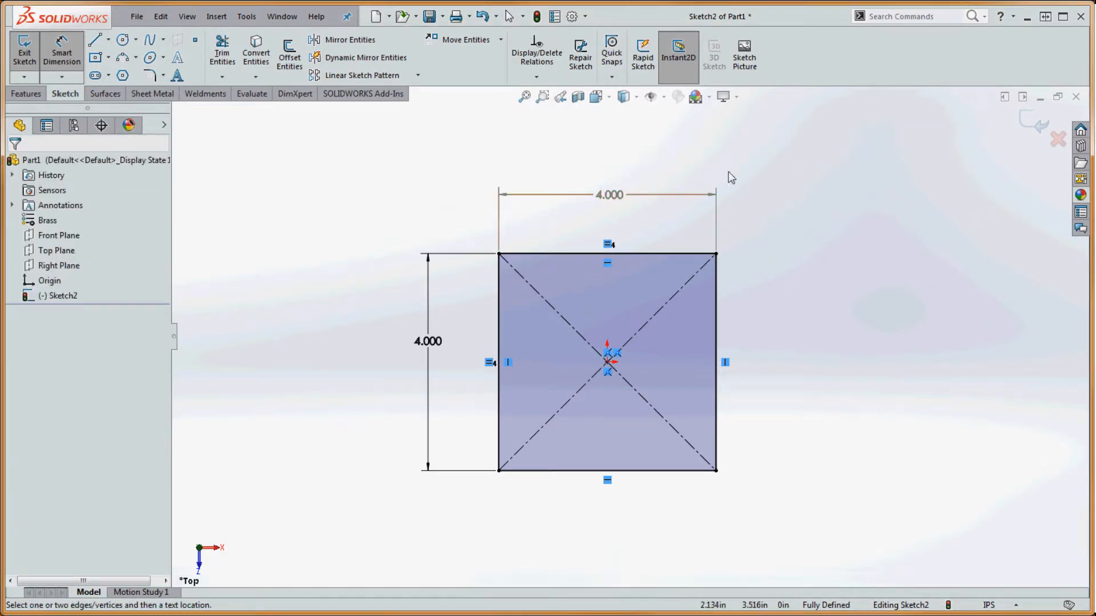
left_click_drag(614, 204, 607, 192)
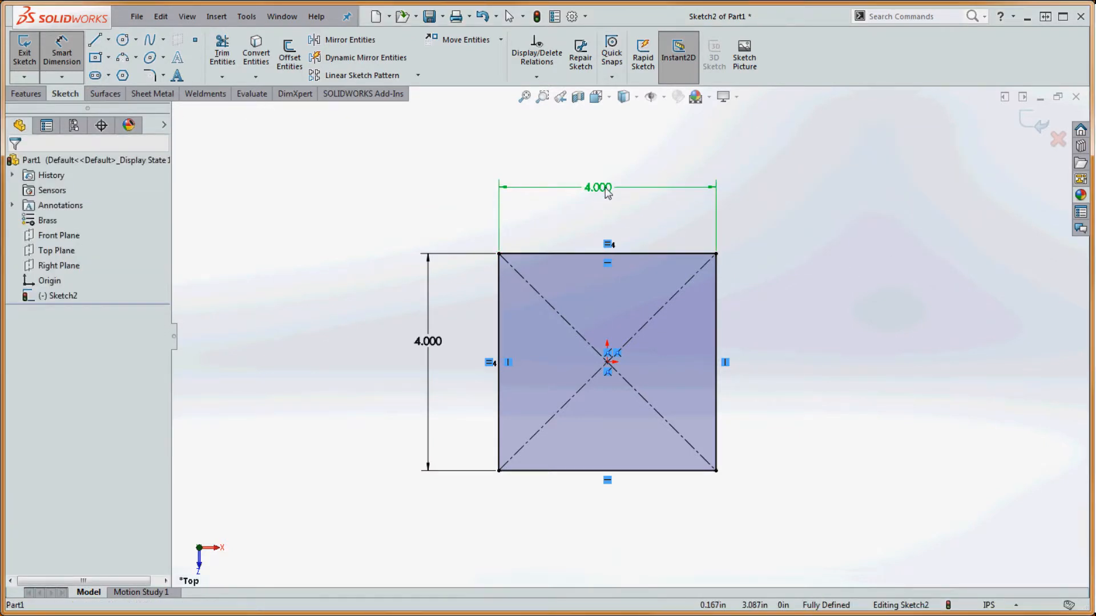
left_click(774, 217)
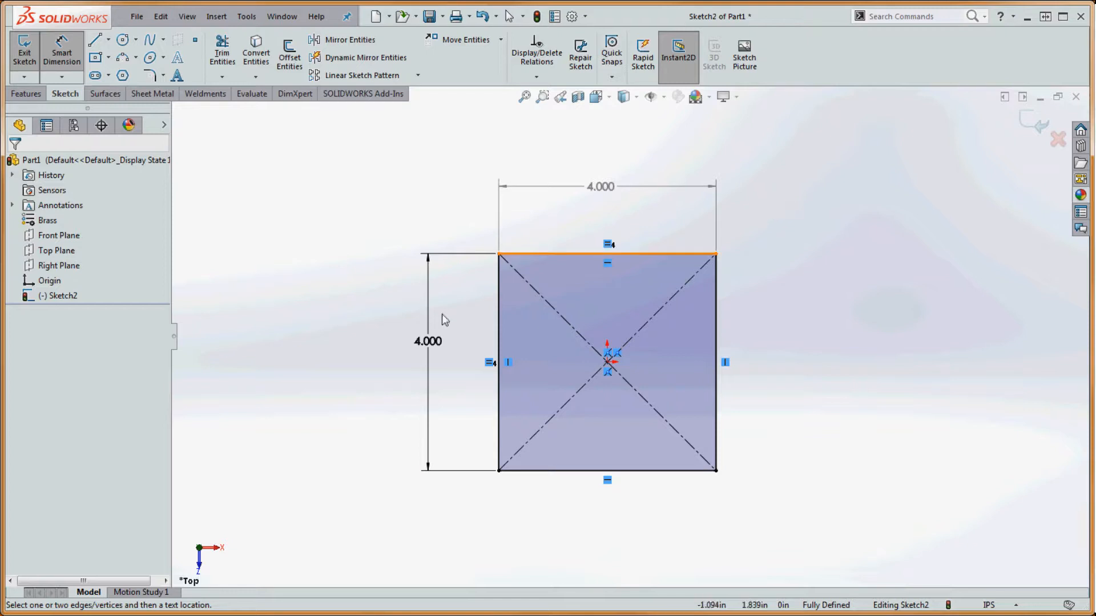
- Open the left side's dimension value, keep it as it is, and try to edit the driven dimension above the square
left_click(432, 345)
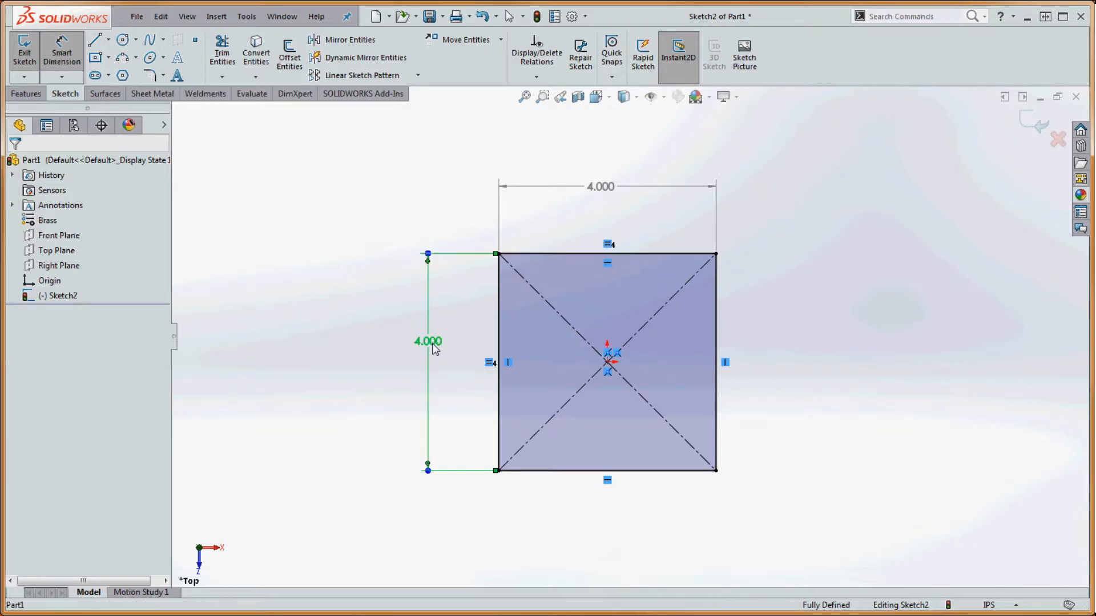
left_click(399, 293)
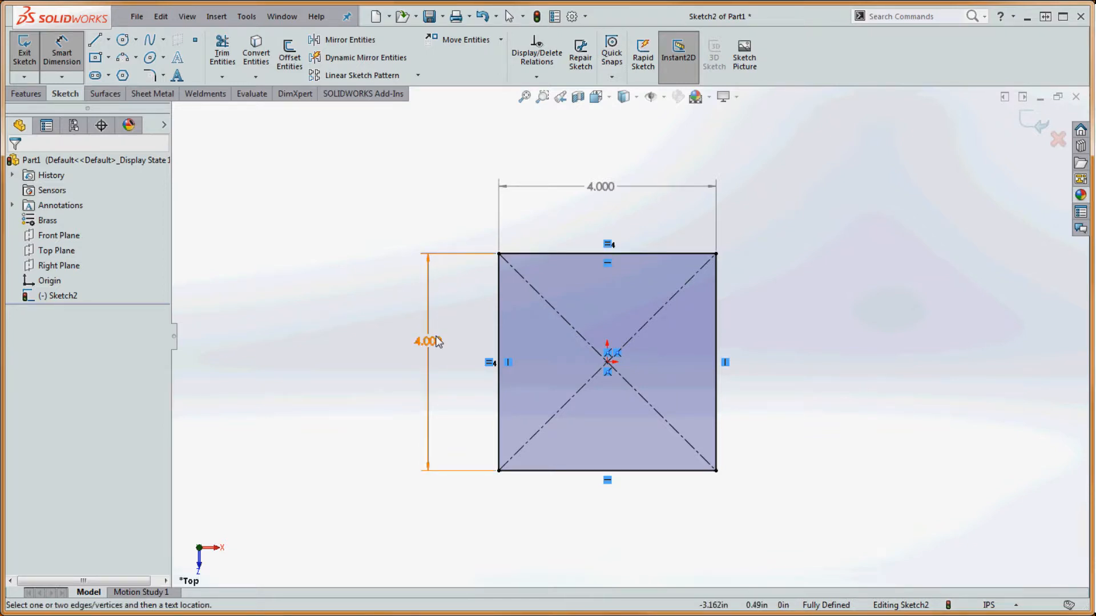
double_click(430, 341)
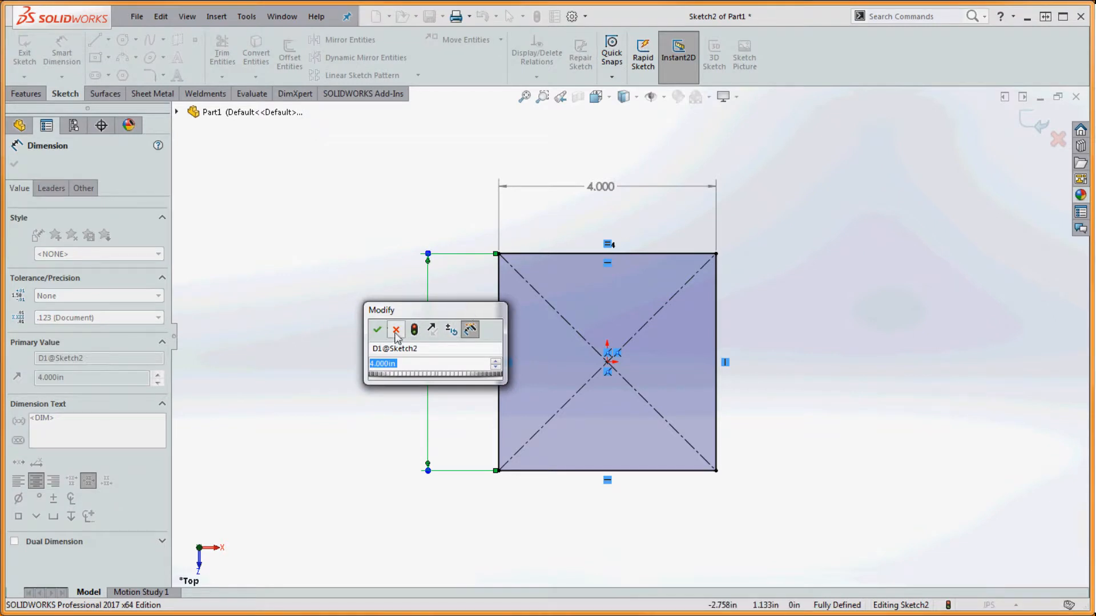
left_click(377, 329)
double_click(610, 190)
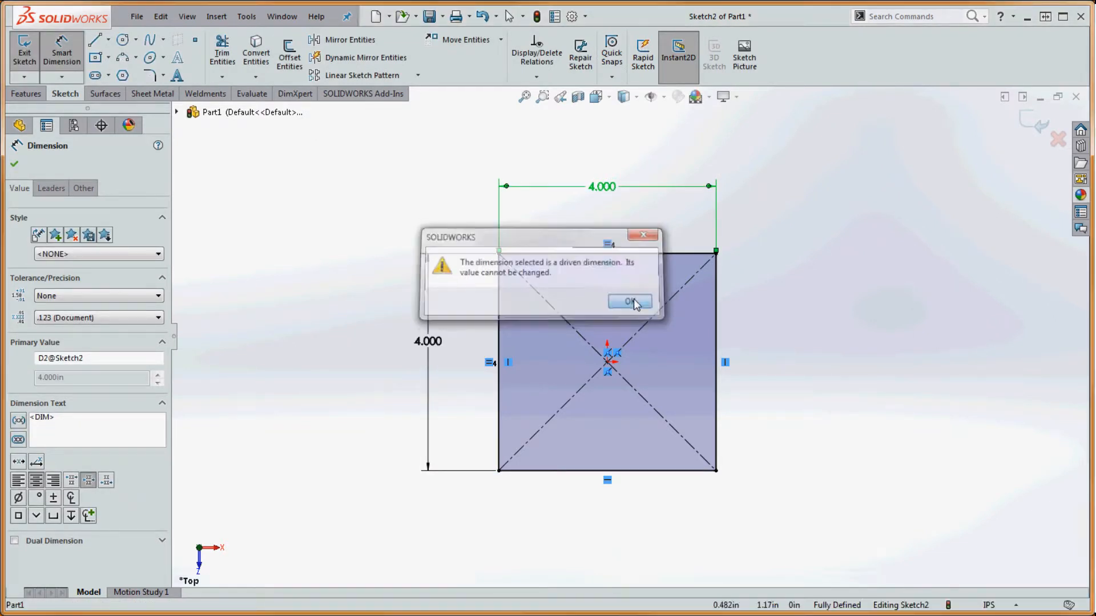
left_click(633, 302)
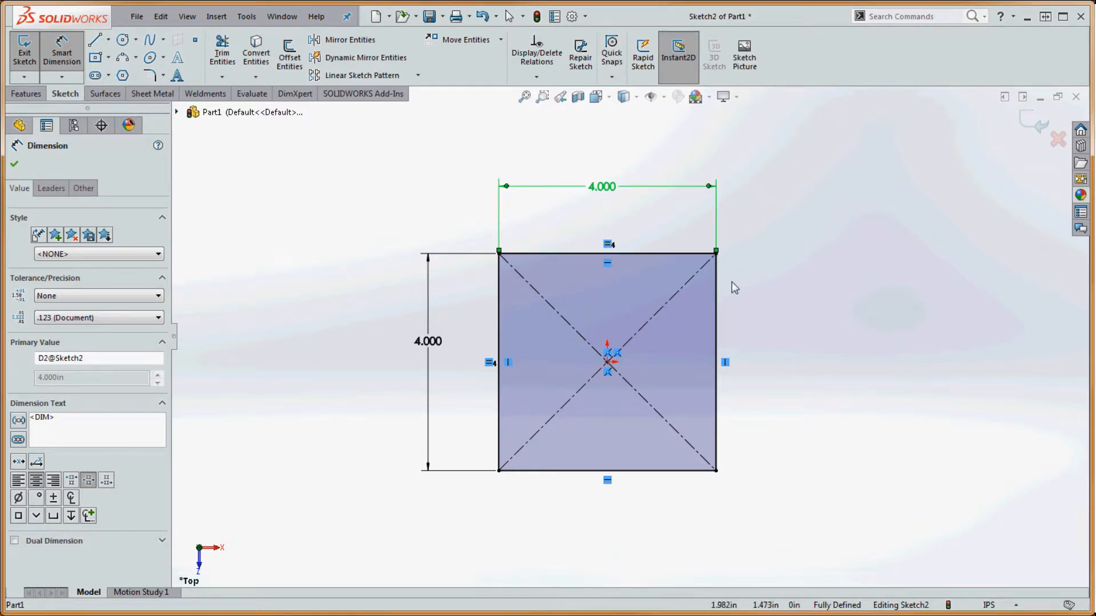
- Set the square's left side dimension to 5 in to test the equal relation, and set it back to 4 in
double_click(435, 344)
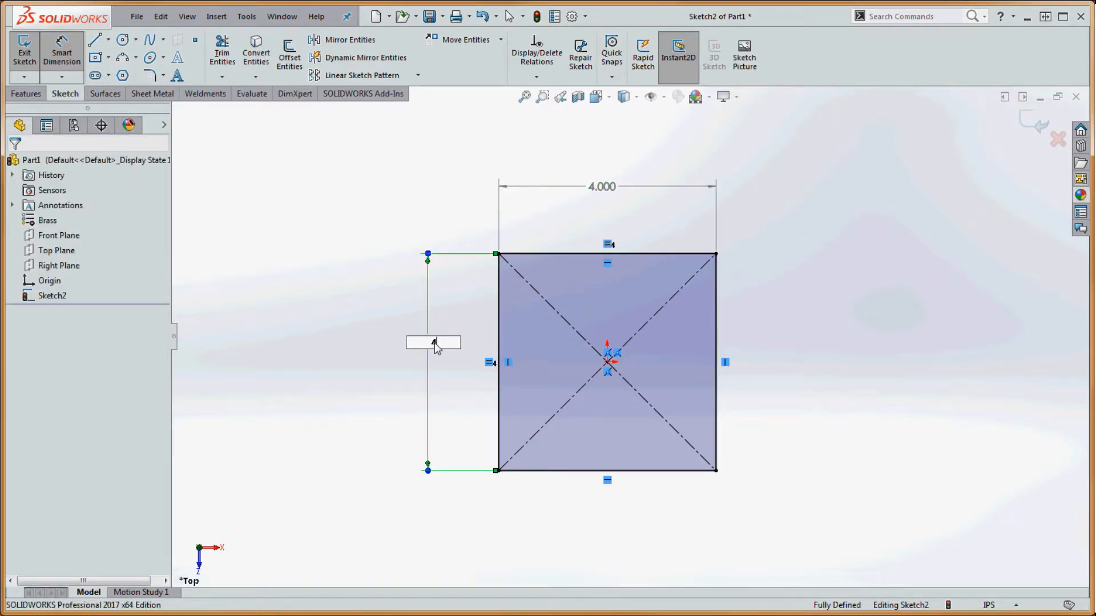
type("5")
key("Return")
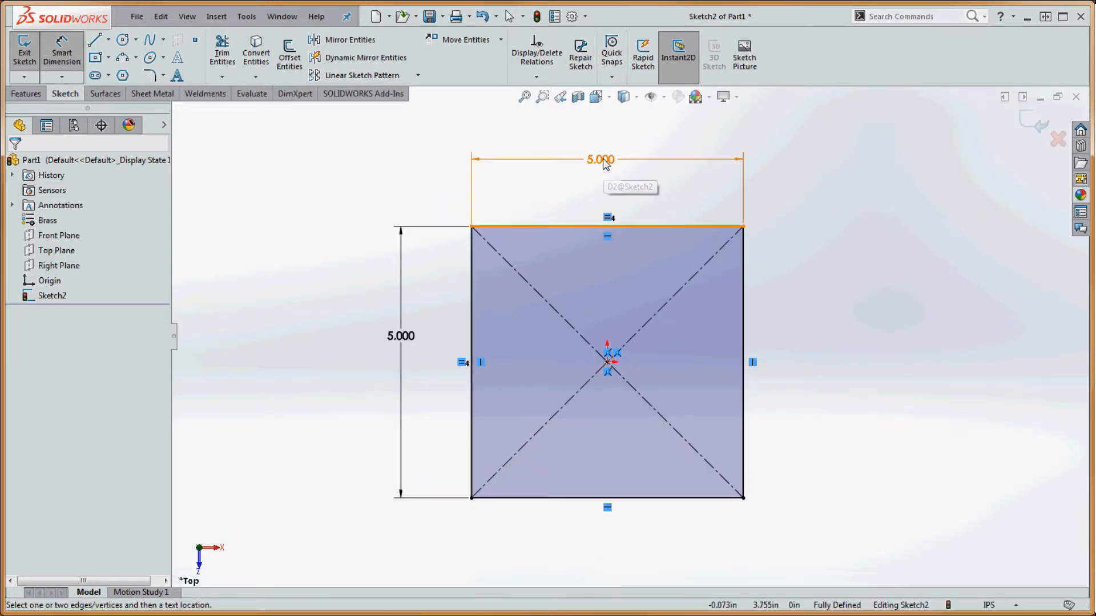
double_click(414, 338)
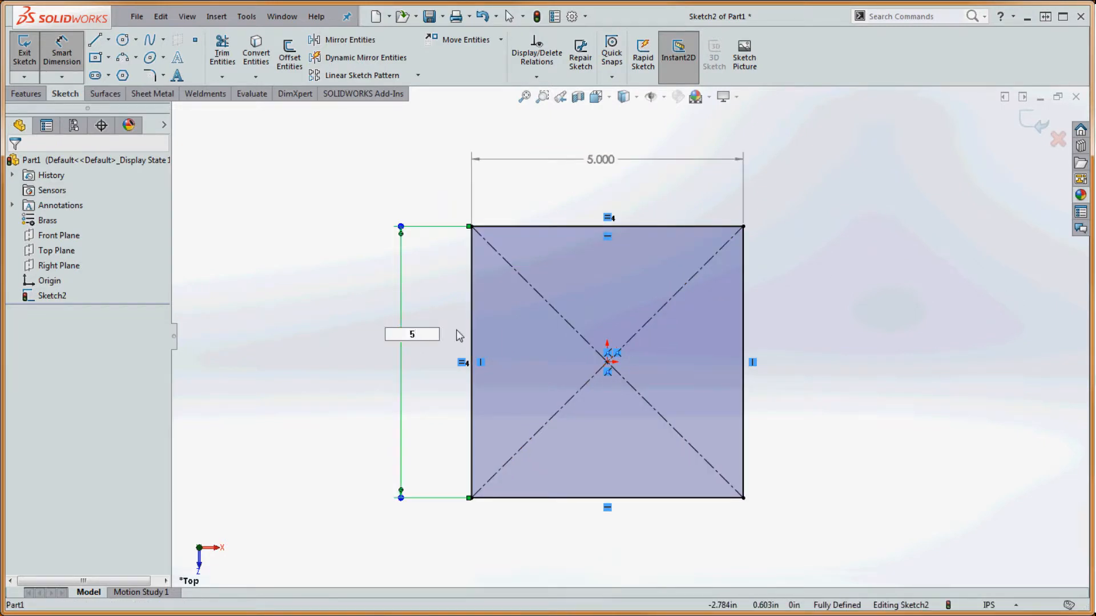
type("4")
key("Return")
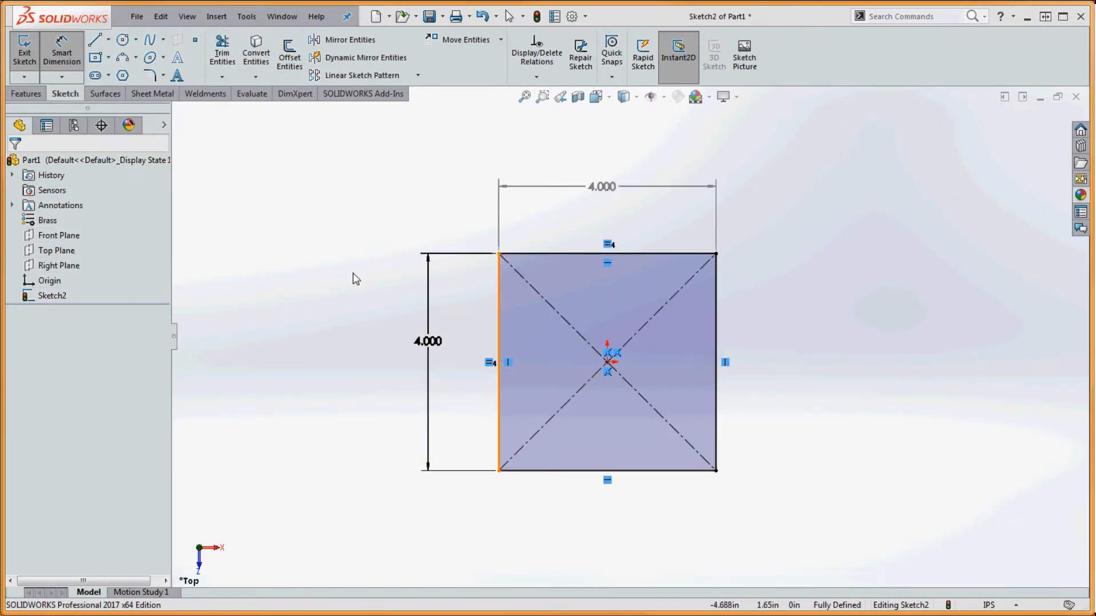
left_click(329, 275)
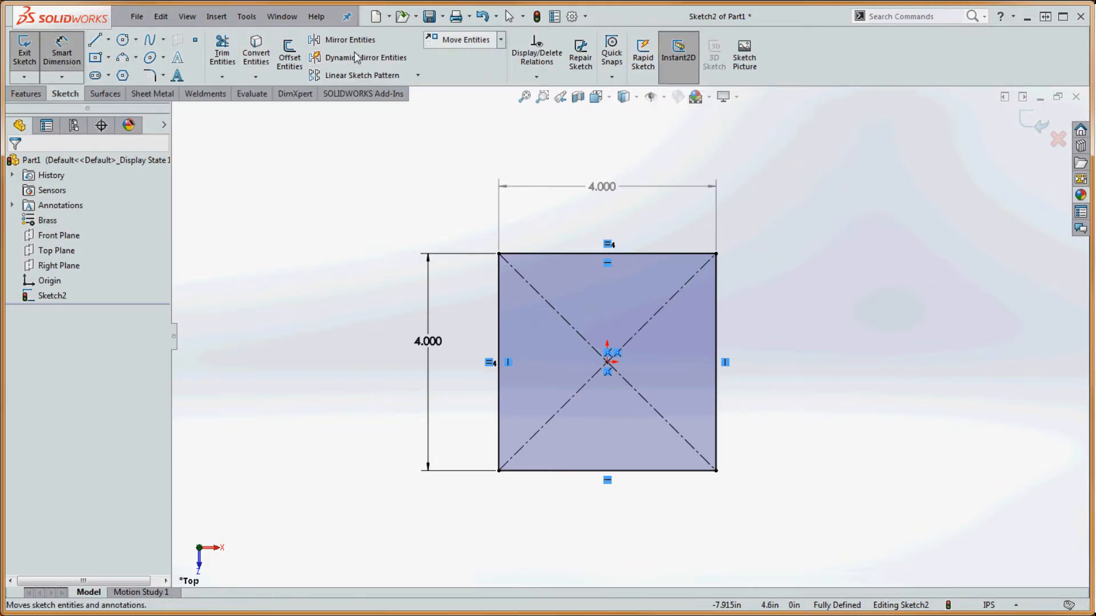
- Set up an Extruded Boss/Base of the square sketch with the Mid Plane end condition and a depth of 0.25 in
left_click(26, 94)
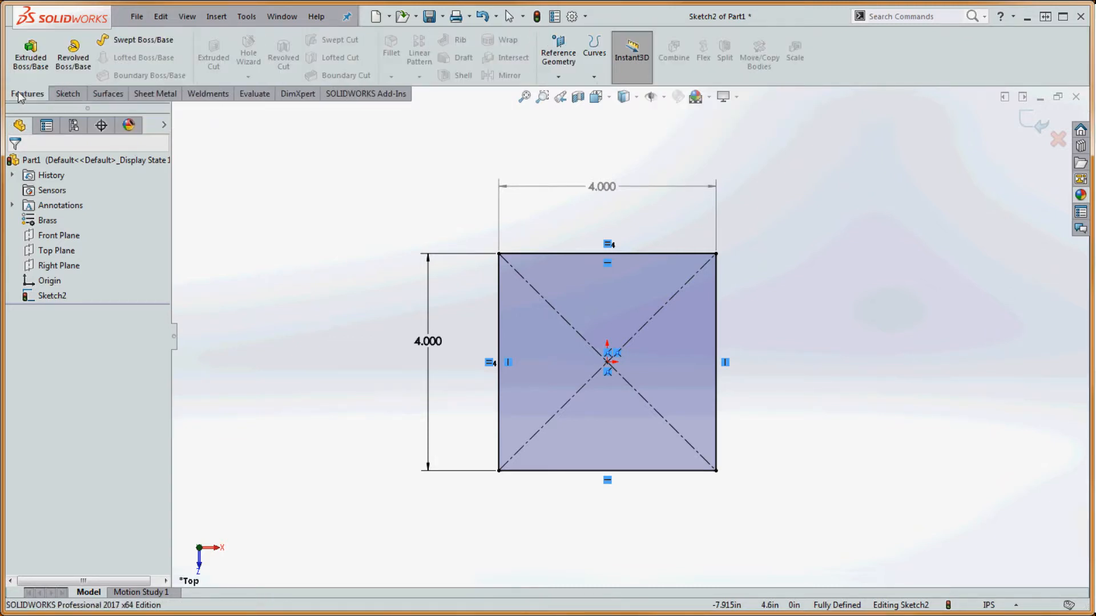
left_click(28, 52)
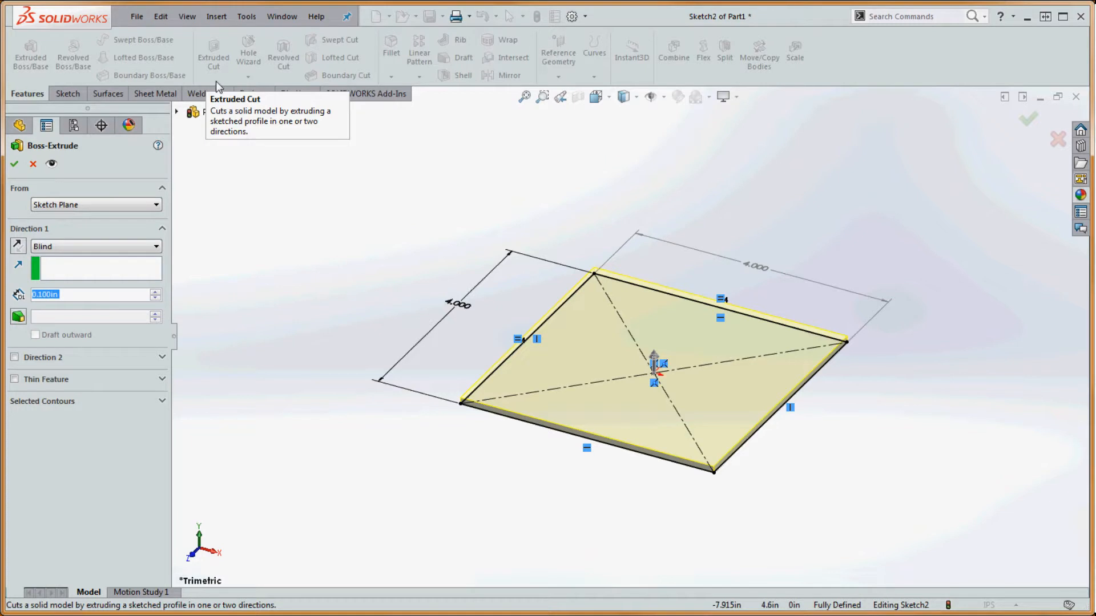
scroll(482, 421, "down", 5)
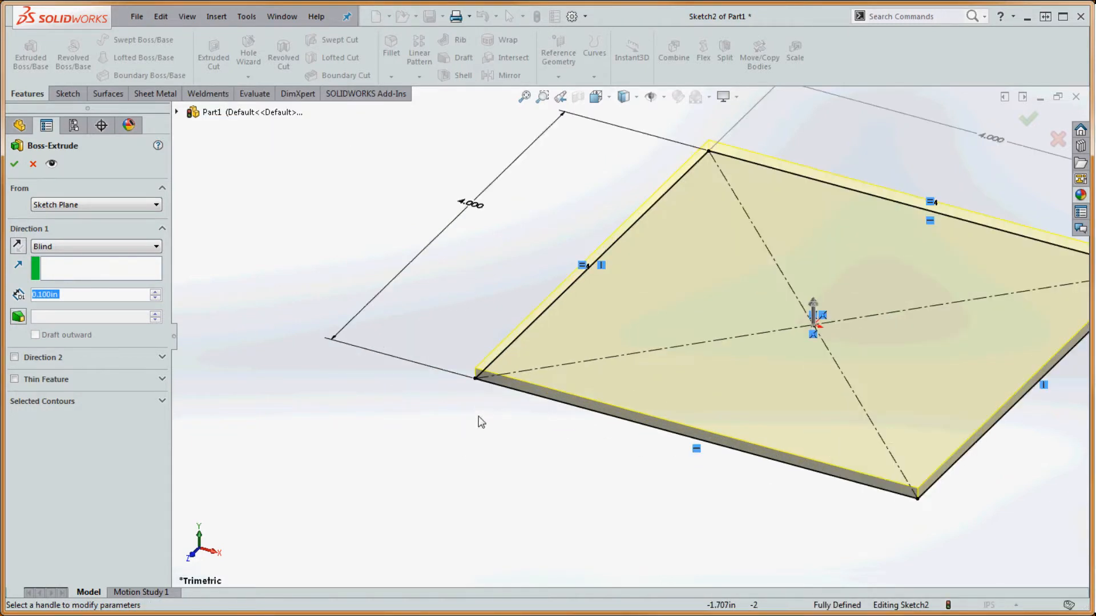
scroll(513, 365, "down", 2)
scroll(523, 357, "up", 5)
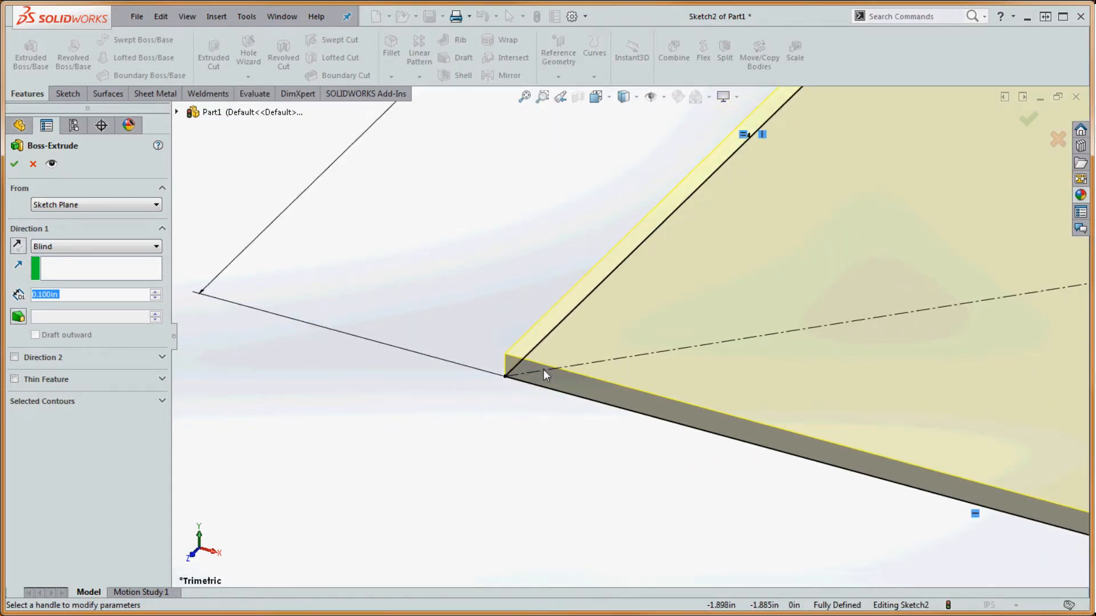
scroll(606, 375, "down", 2)
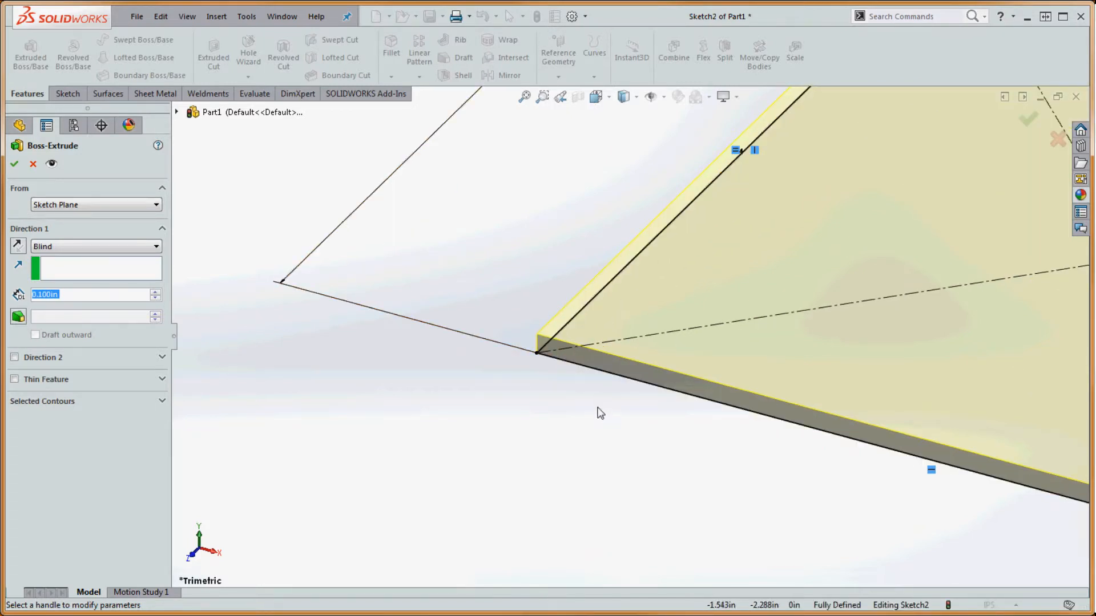
scroll(598, 413, "up", 4)
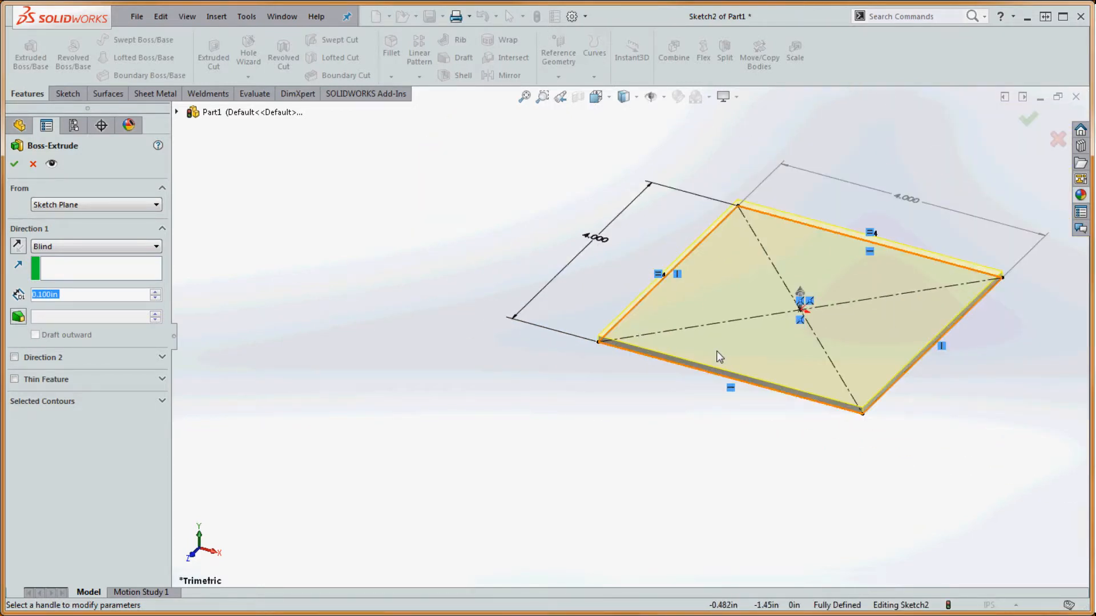
scroll(717, 356, "down", 3)
scroll(714, 350, "down", 2)
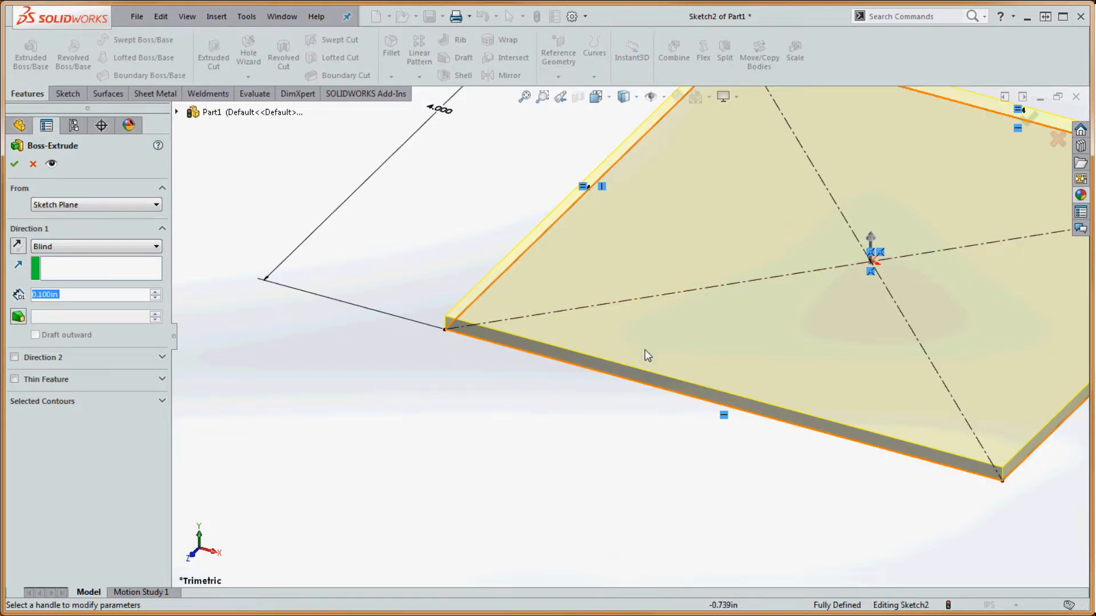
left_click(69, 252)
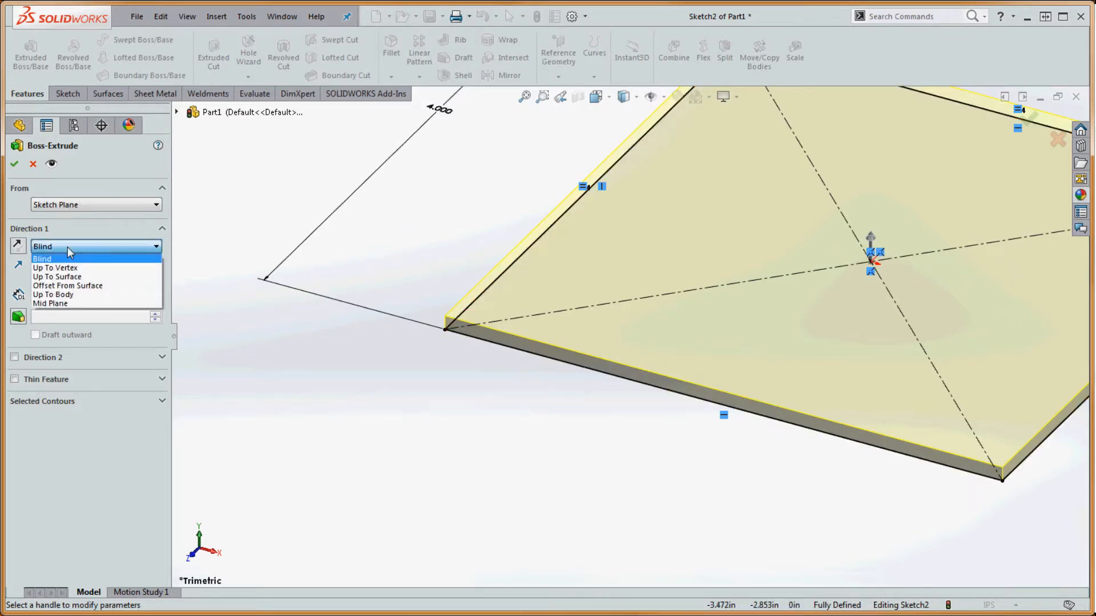
left_click(69, 304)
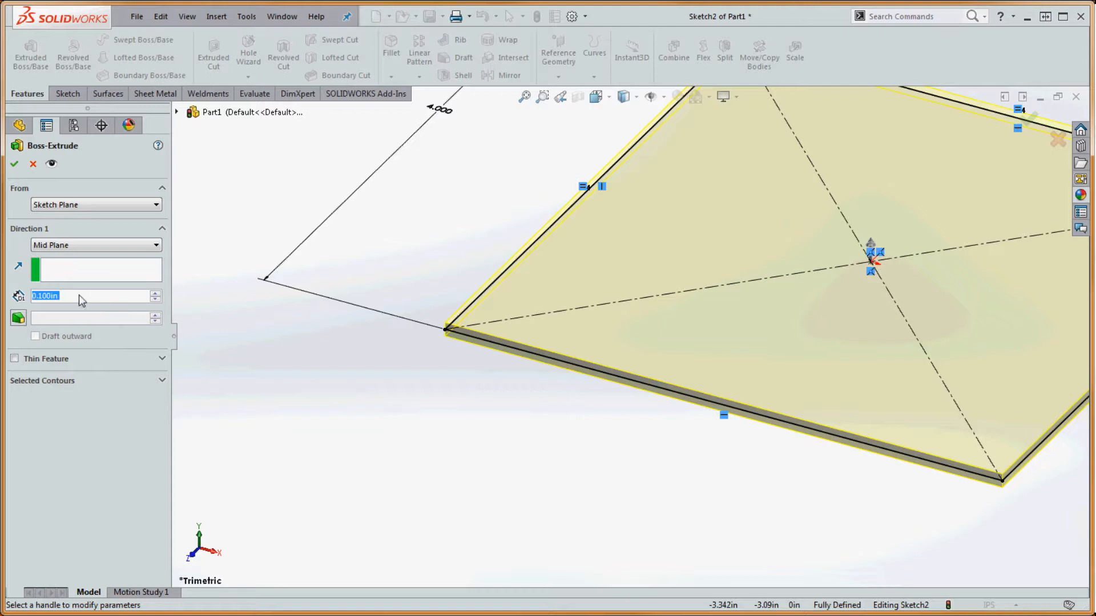
type("0.25")
key("Return")
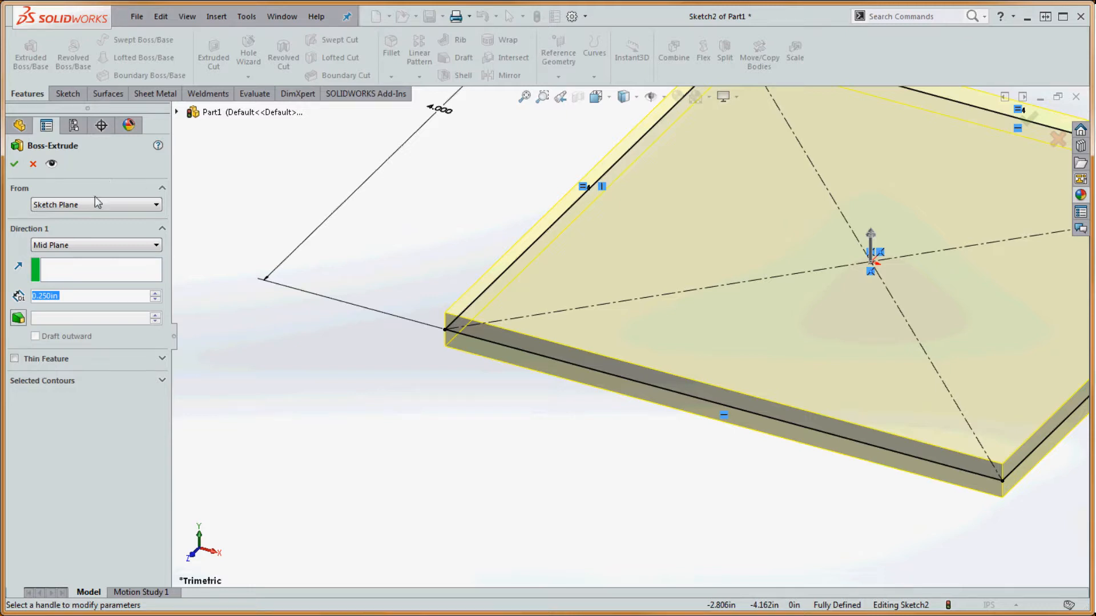
- Try starting the extrusion from a 0.5 in offset, reverse the offset direction, and return the start condition to Sketch Plane
left_click(65, 207)
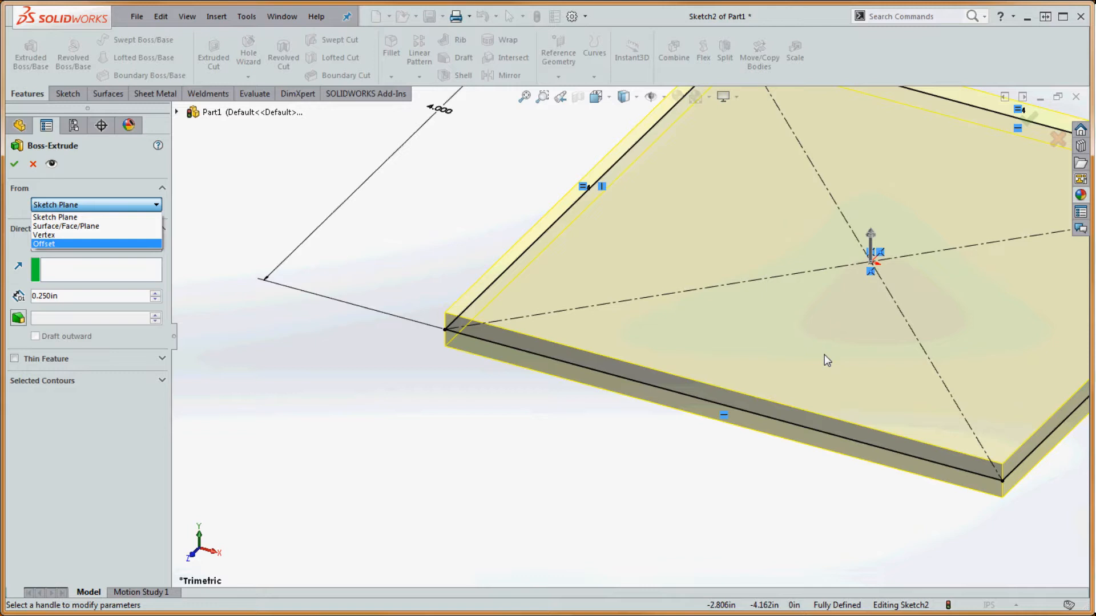
left_click(55, 244)
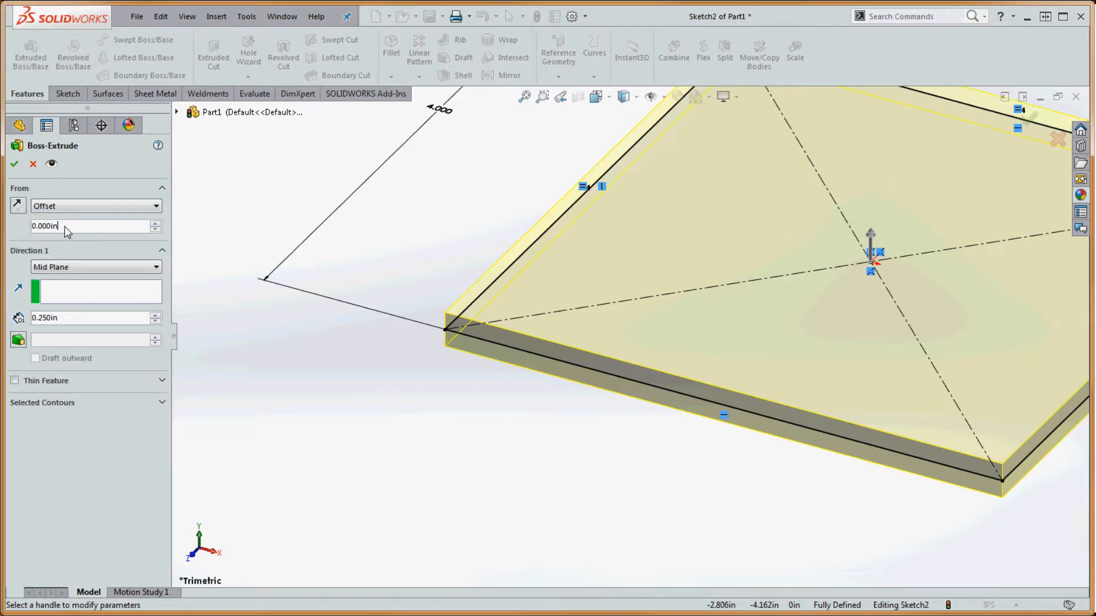
key("BackSpace")
type("2")
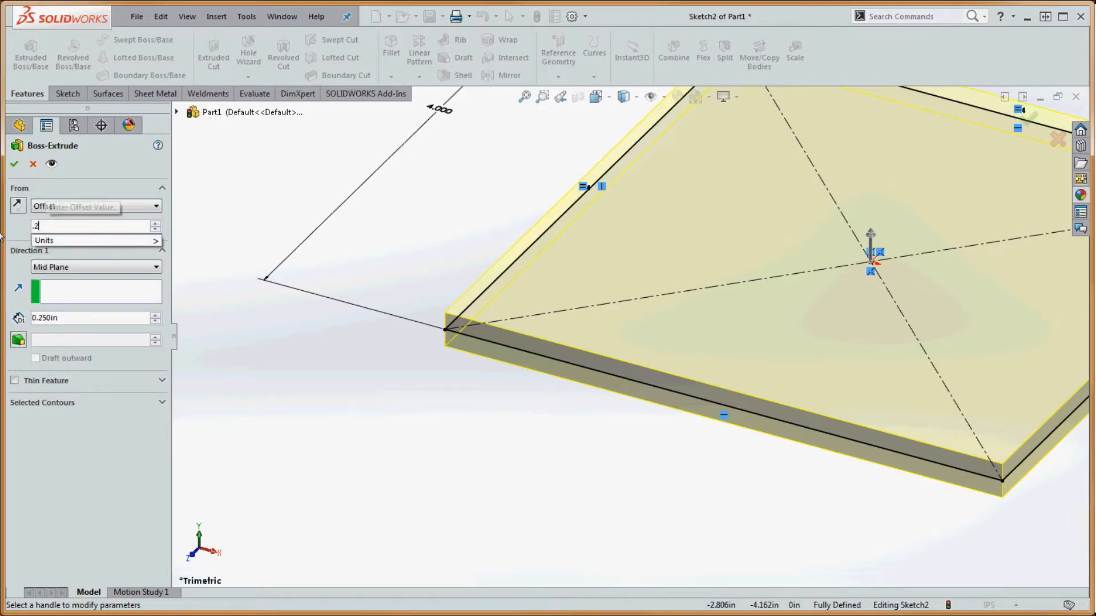
key("BackSpace")
type(".5")
key("Return")
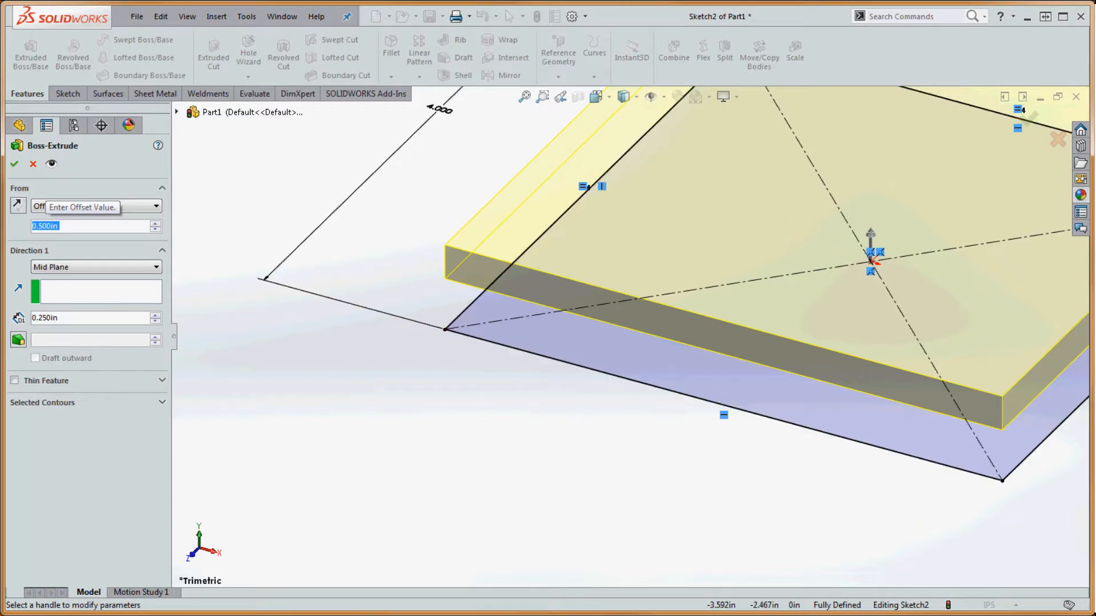
left_click(20, 208)
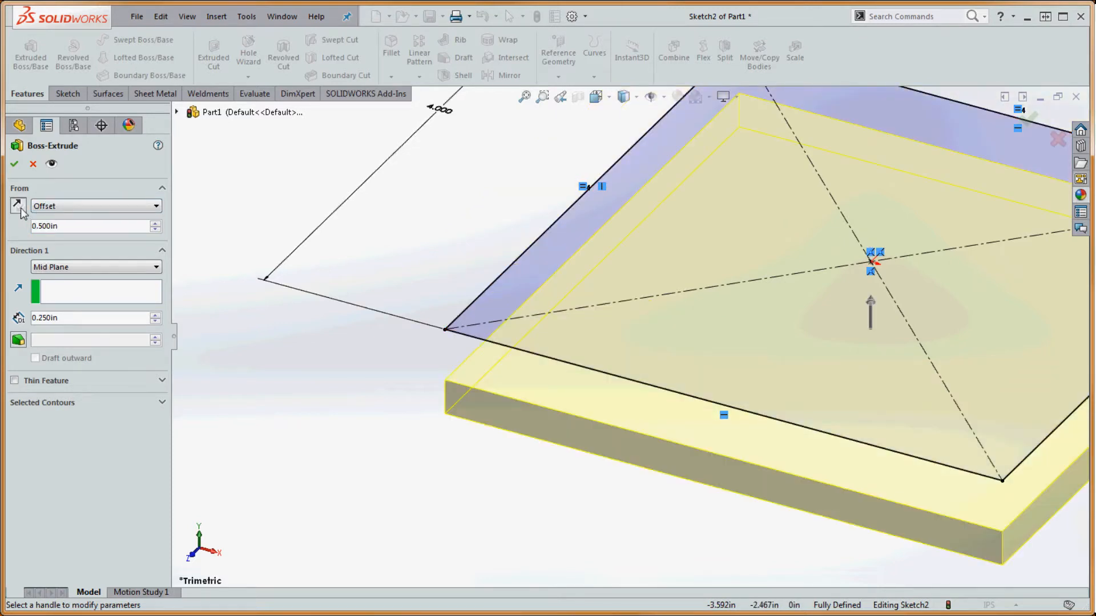
left_click(68, 209)
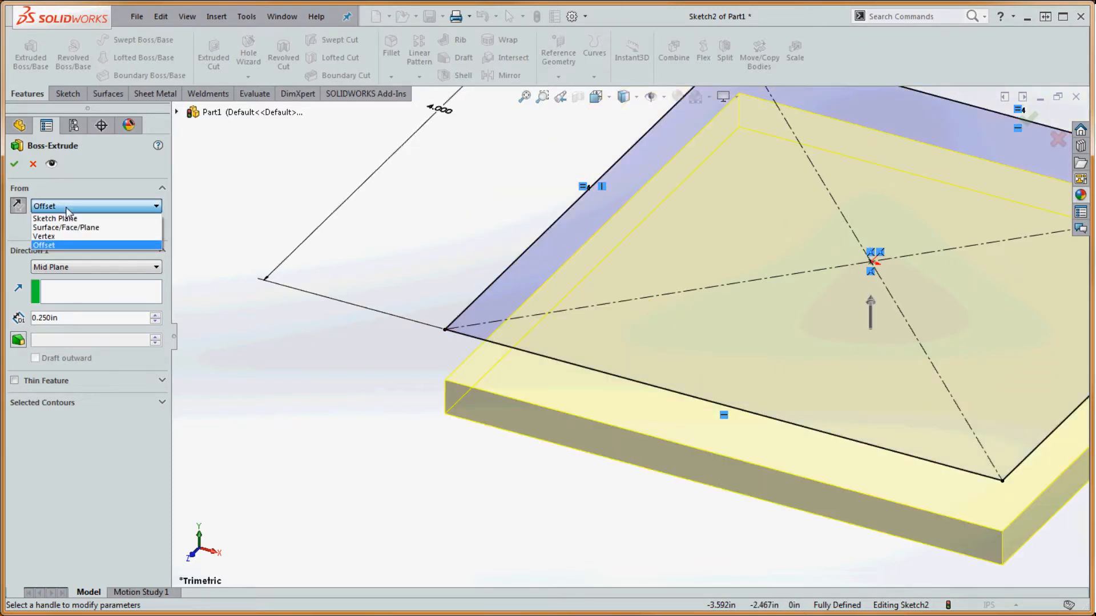
left_click(70, 218)
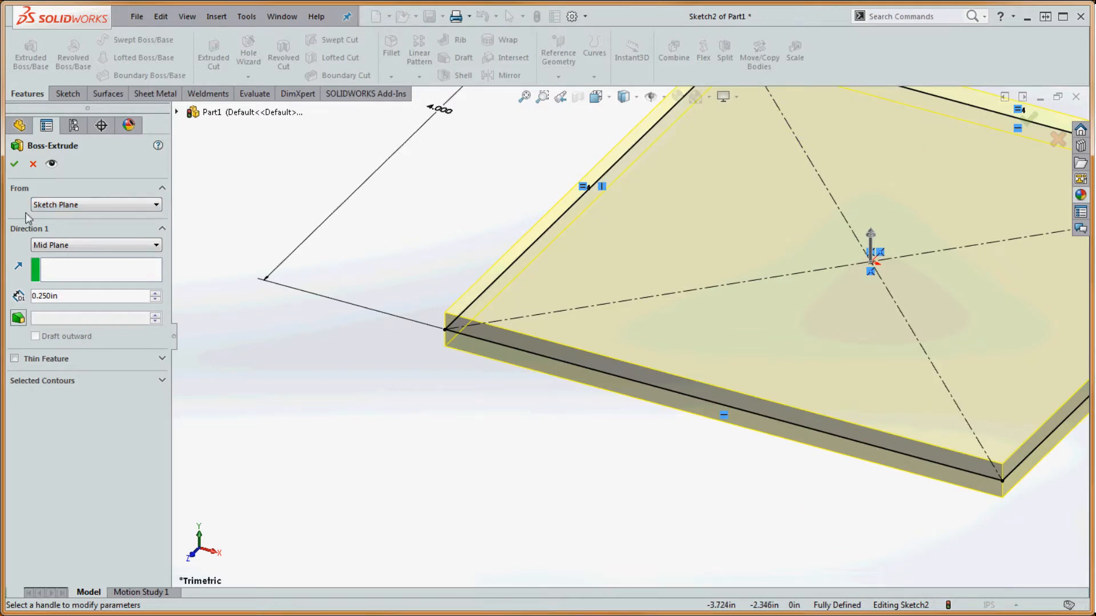
- Try the Blind end condition with the extrusion direction flipped both ways, and return the end condition to Mid Plane
left_click(74, 248)
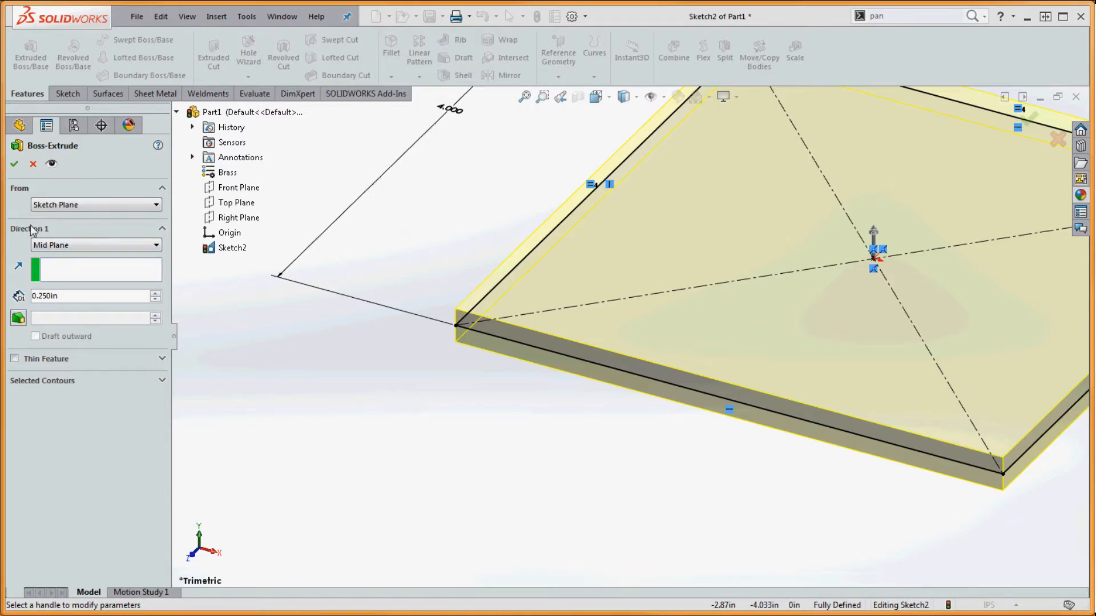
left_click(81, 245)
left_click(76, 255)
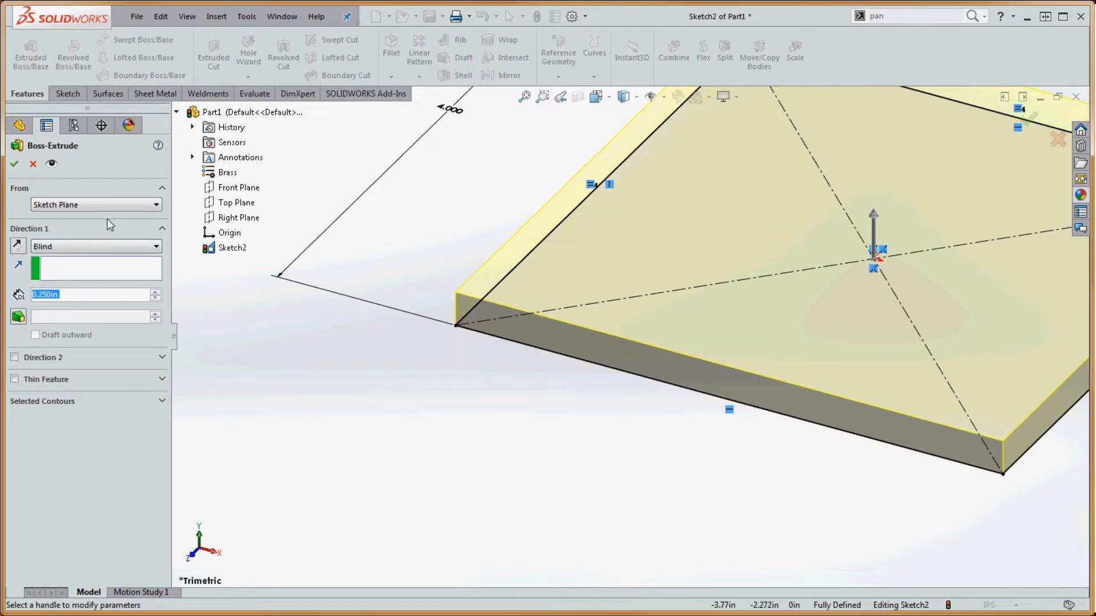
left_click(19, 247)
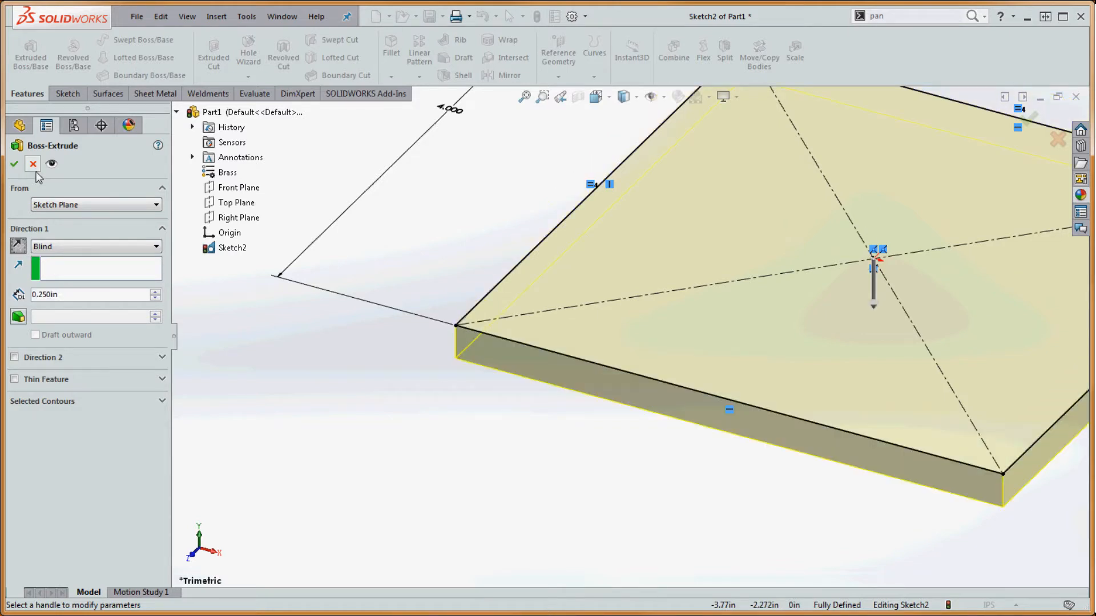
left_click(18, 249)
left_click(68, 247)
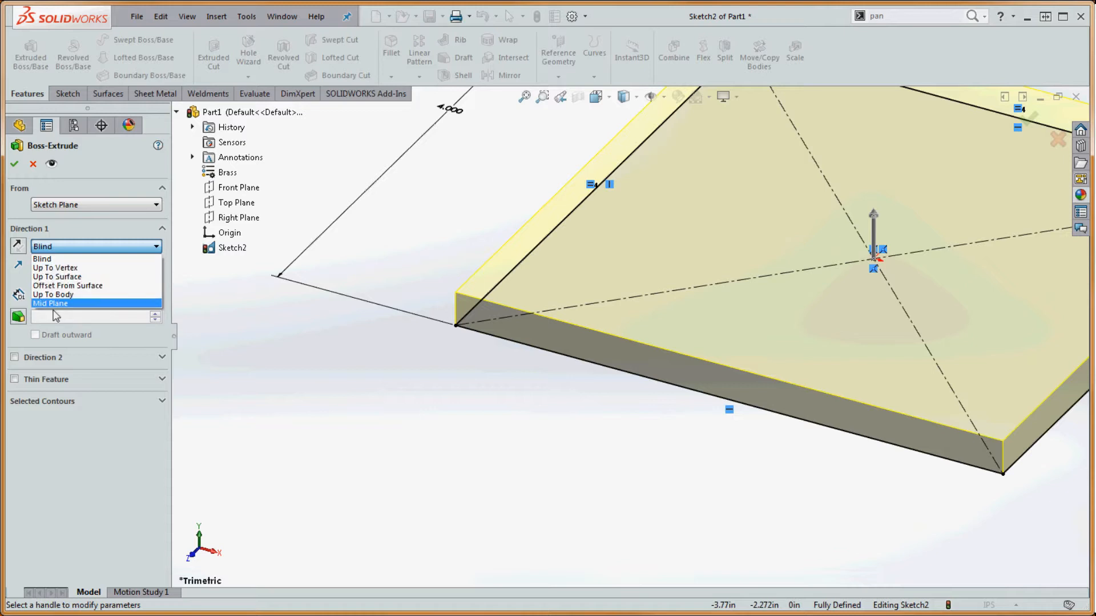
left_click(311, 346)
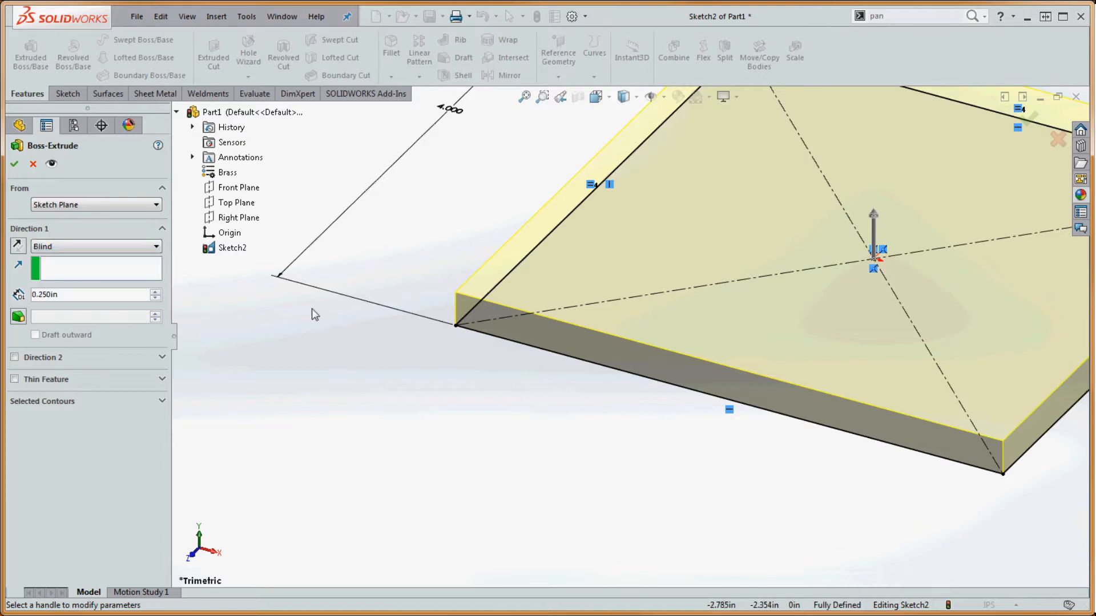
left_click(24, 244)
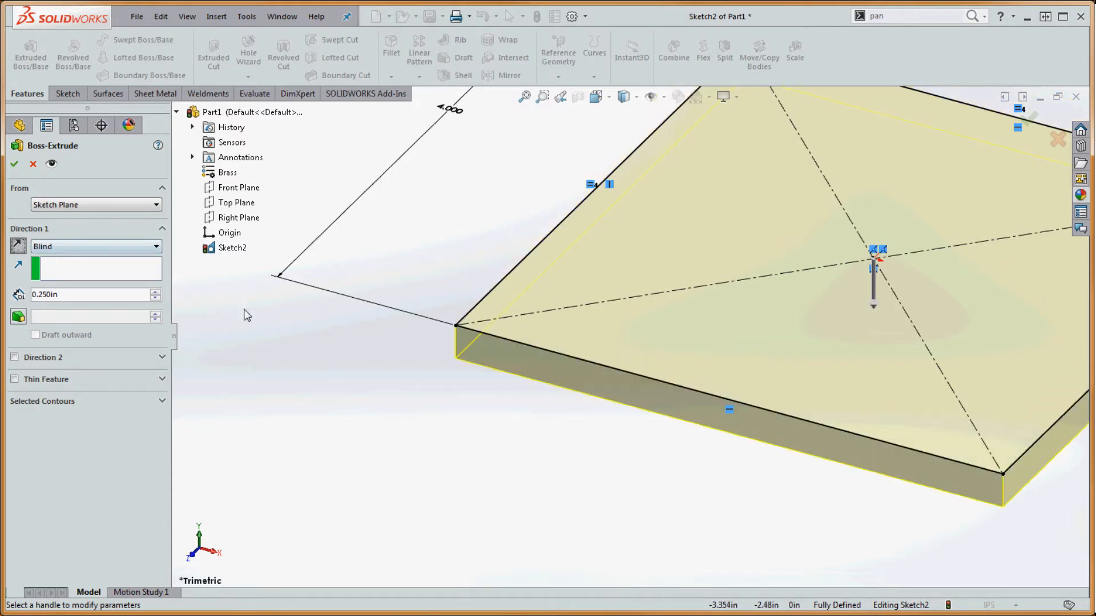
left_click(79, 252)
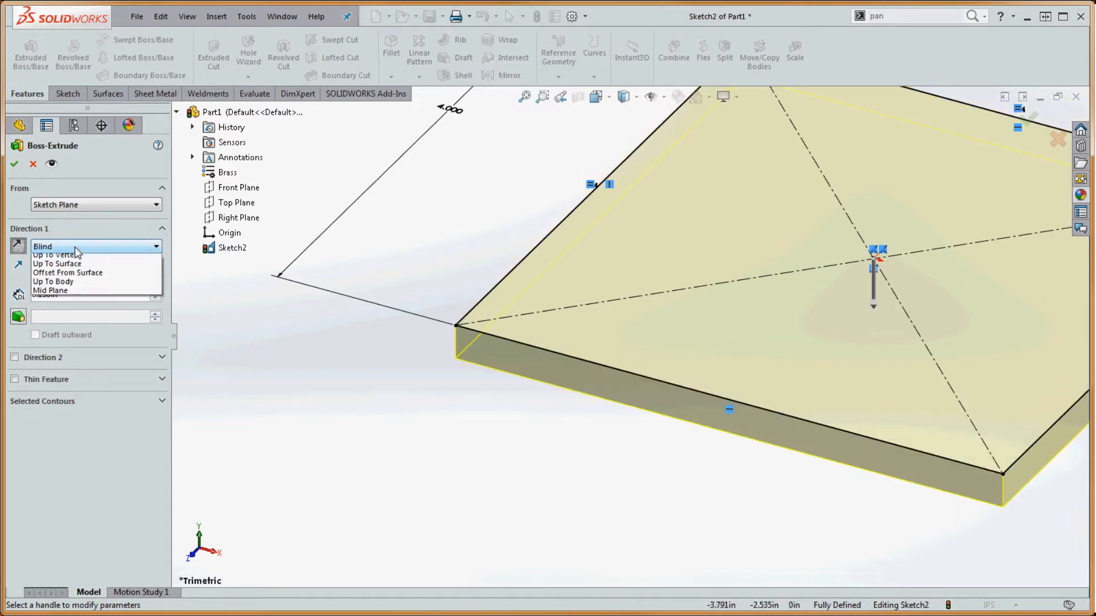
left_click(72, 307)
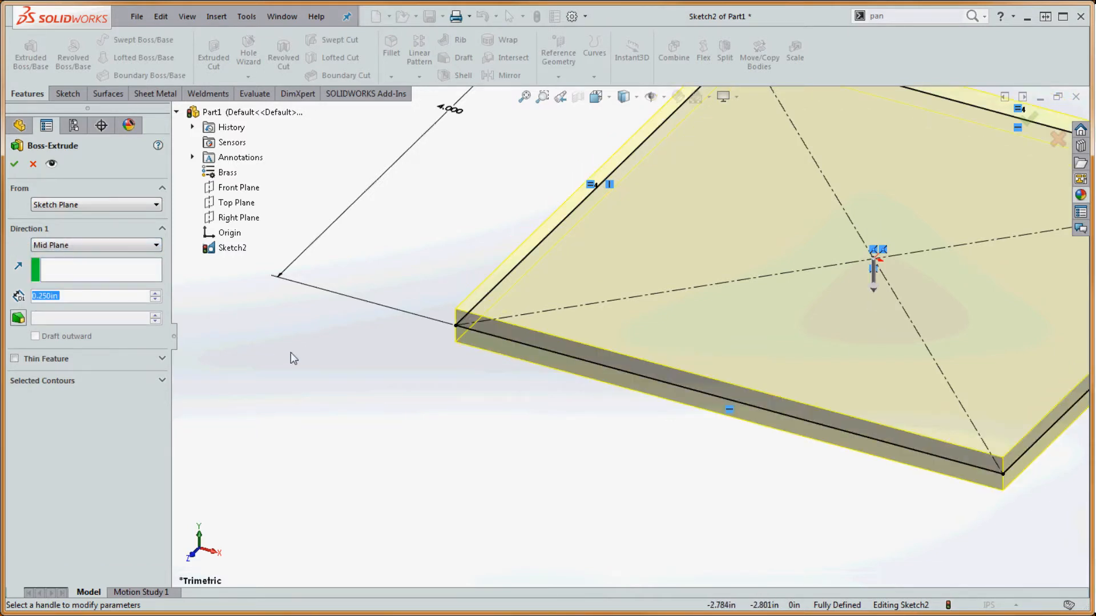
- Accept the 0.25 in Mid Plane extrusion of the square to create the solid plate
left_click(13, 166)
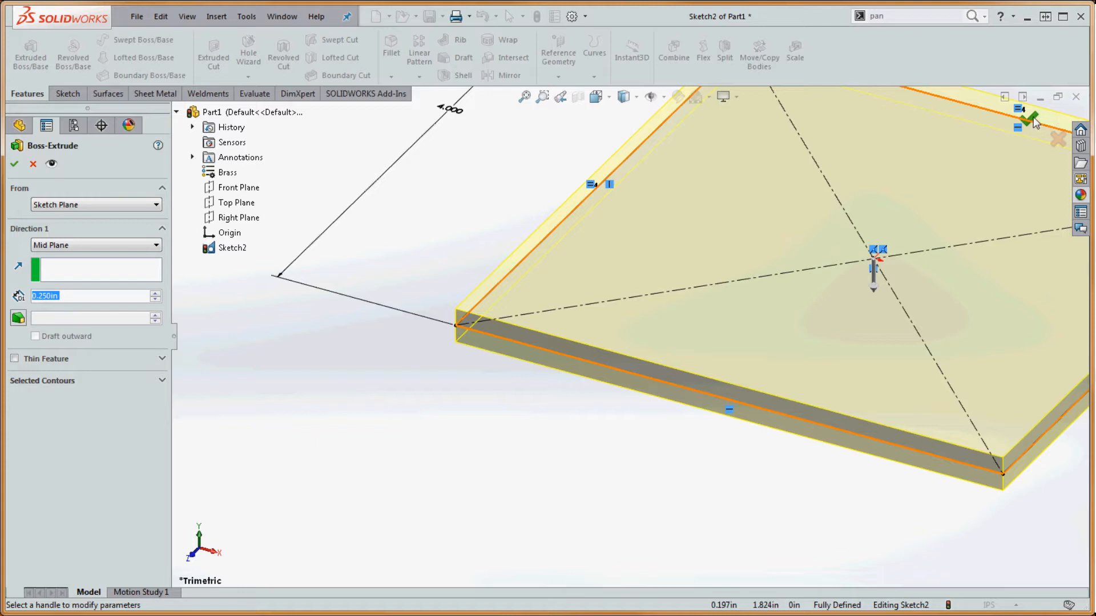
right_click(380, 407)
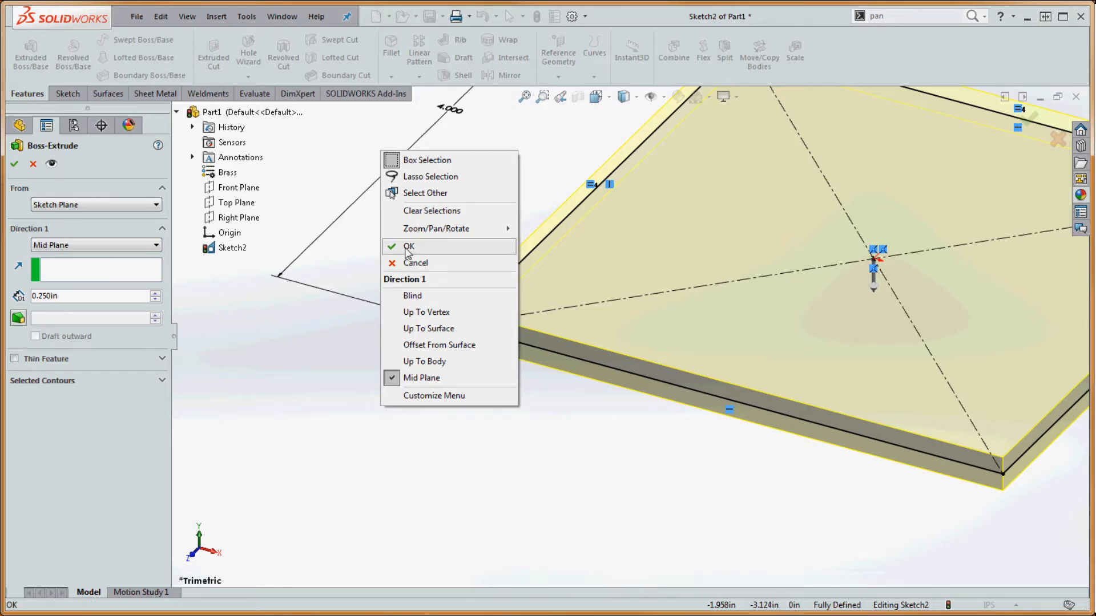
left_click(408, 247)
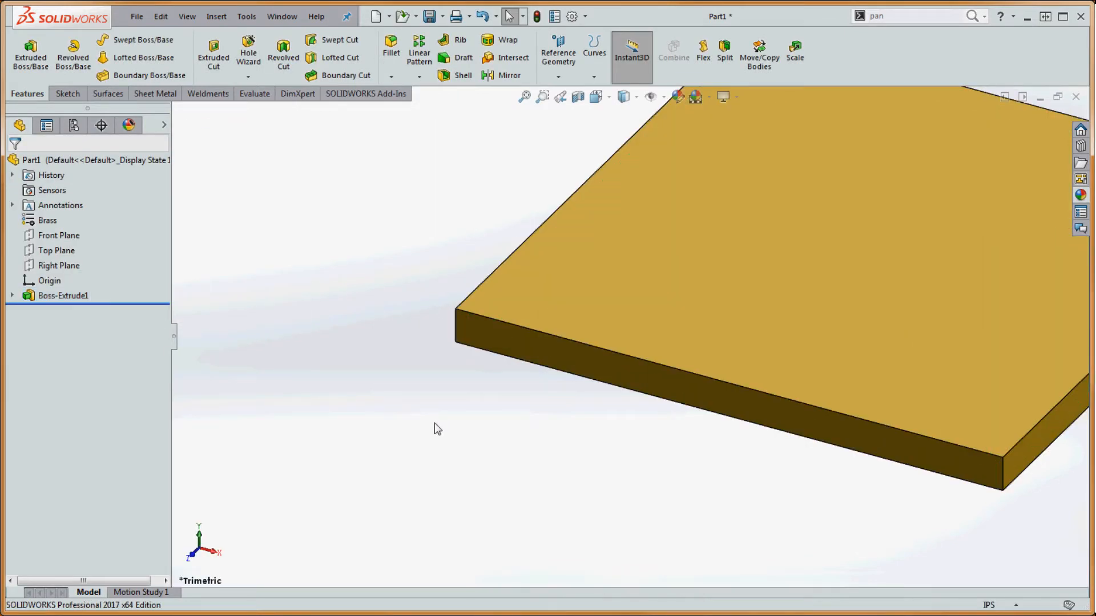
- Examine the extruded plate at closer and wider zoom levels, and fit the whole model in the view
scroll(626, 412, "up", 5)
scroll(873, 229, "down", 2)
scroll(865, 237, "up", 4)
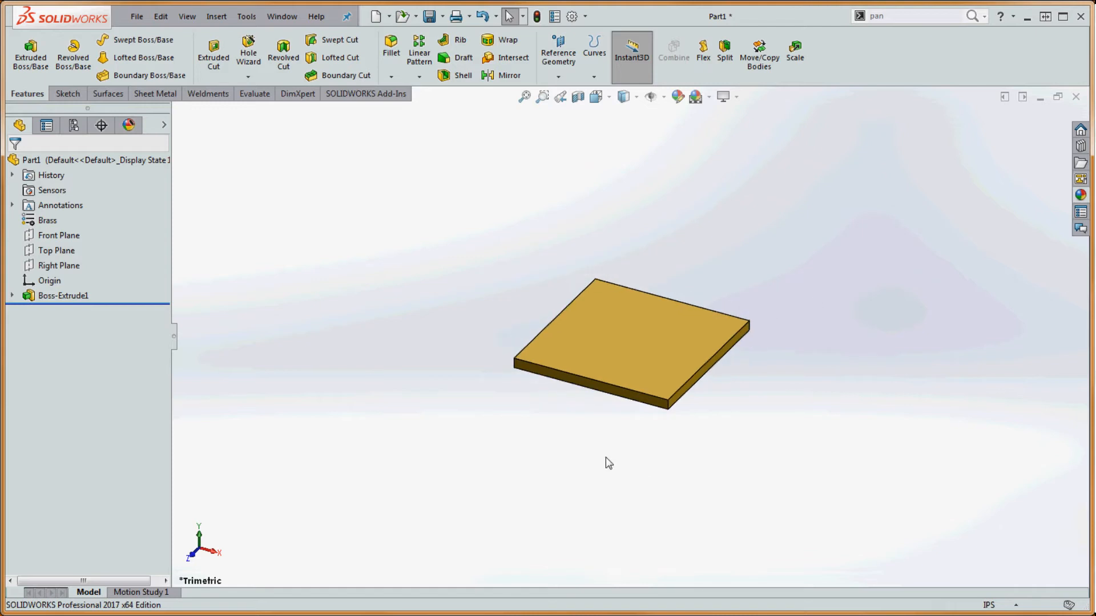
scroll(608, 463, "down", 1)
scroll(609, 443, "up", 3)
scroll(621, 367, "down", 3)
scroll(748, 351, "down", 3)
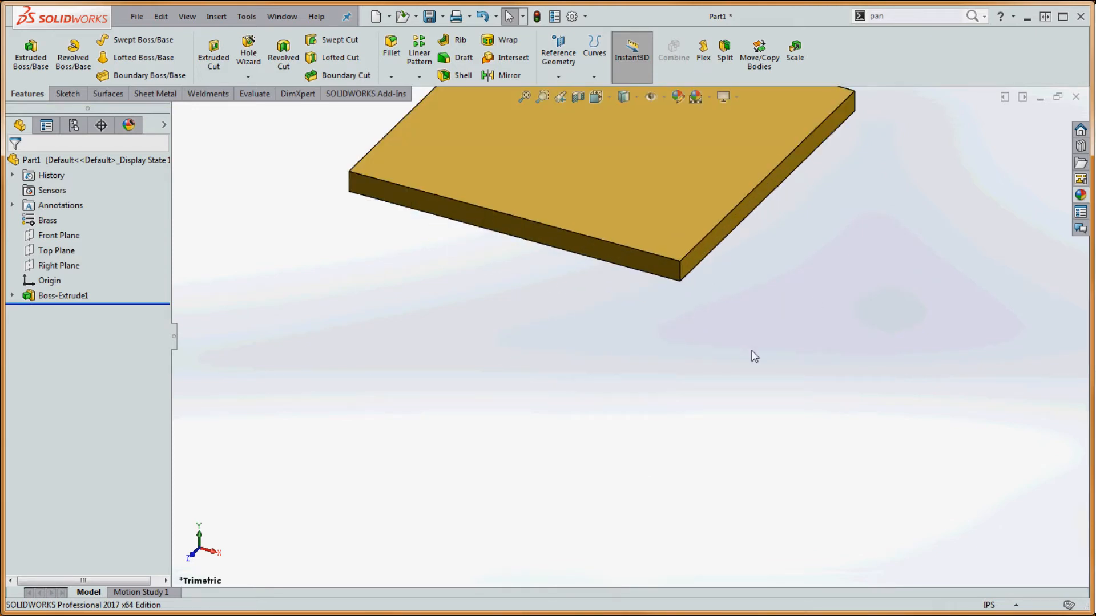
key("f")
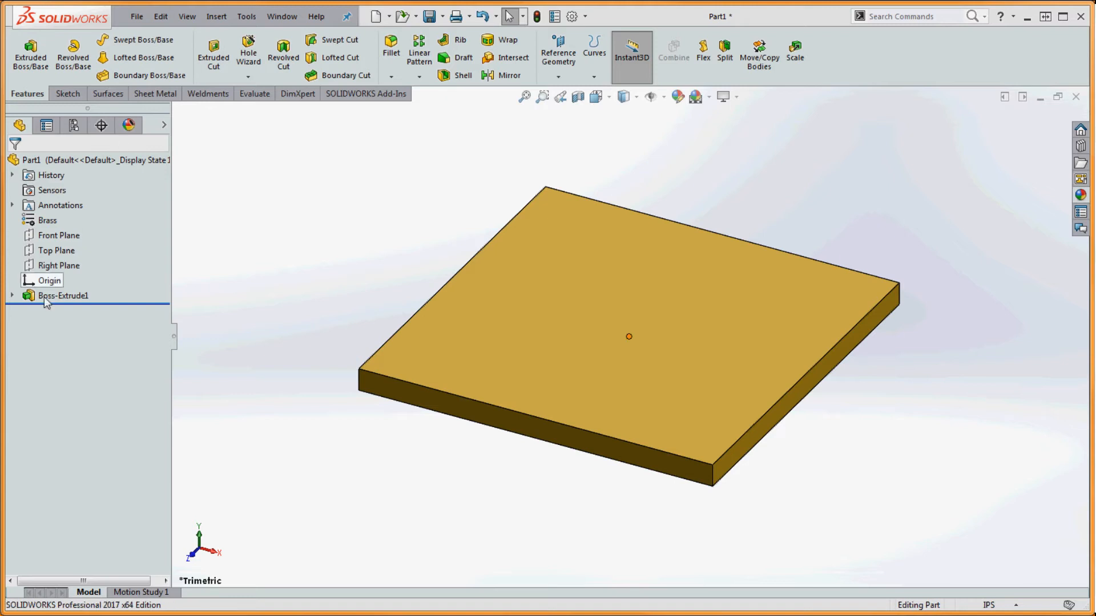
mouse_move(48, 297)
- Toggle RealView Graphics to compare the brass plate's appearance, and restore the original display setting
middle_click_drag(680, 166, 718, 117)
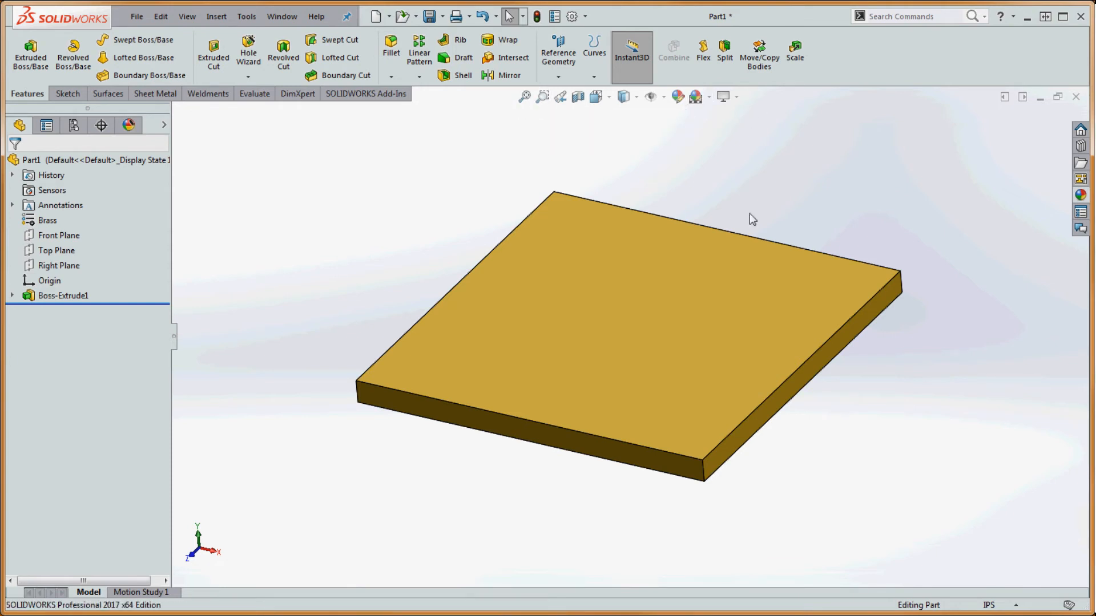
left_click(737, 98)
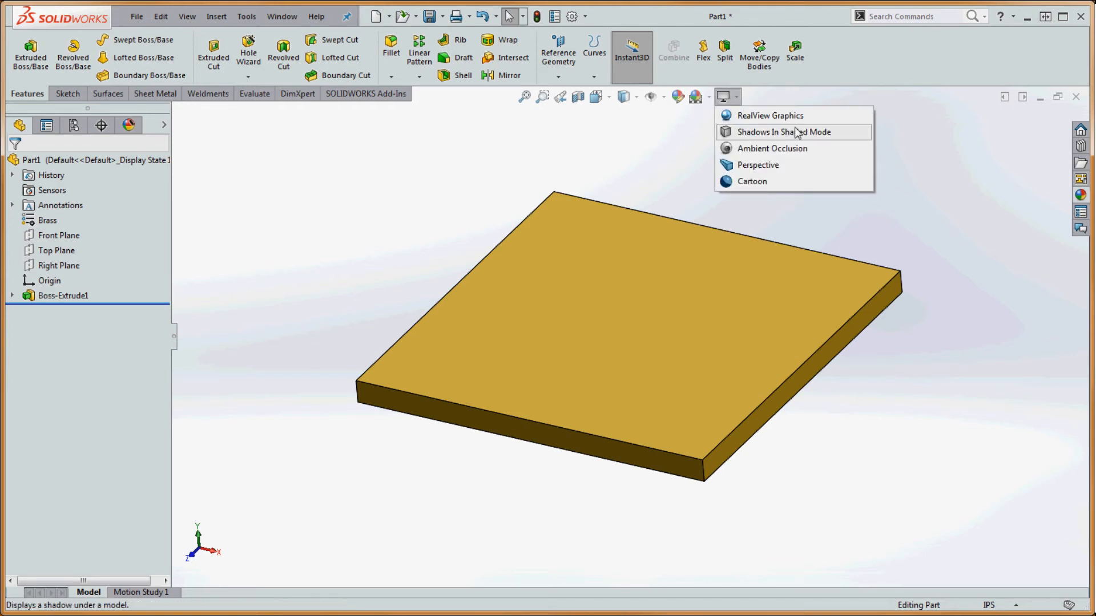
left_click(743, 117)
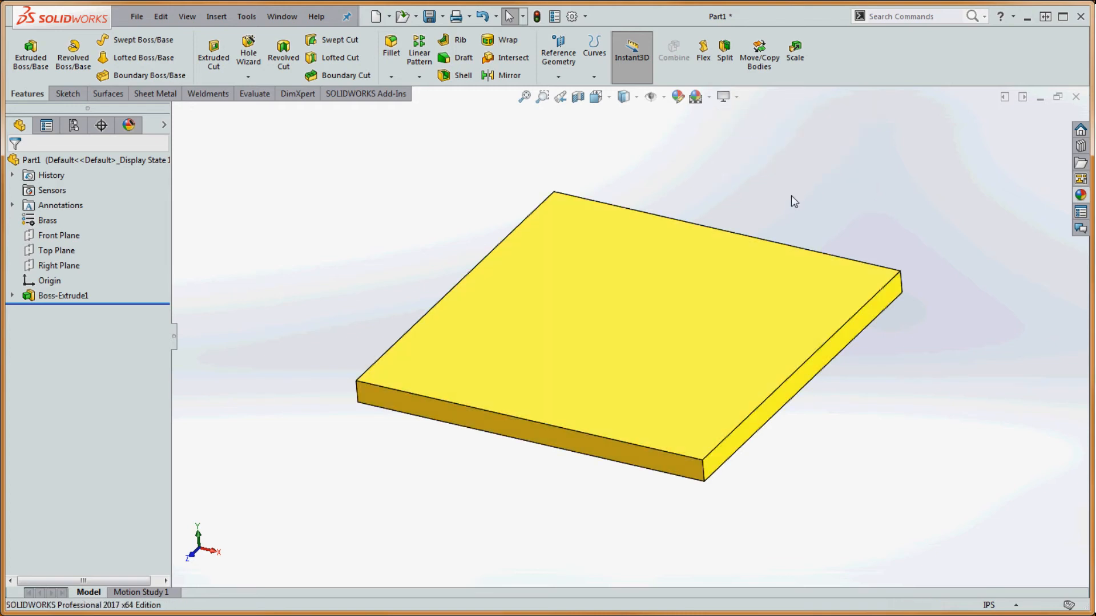
mouse_move(859, 428)
middle_mouse_down()
mouse_move(875, 393)
mouse_move(856, 428)
mouse_move(851, 411)
mouse_move(859, 440)
mouse_move(854, 422)
middle_mouse_up()
left_click(736, 98)
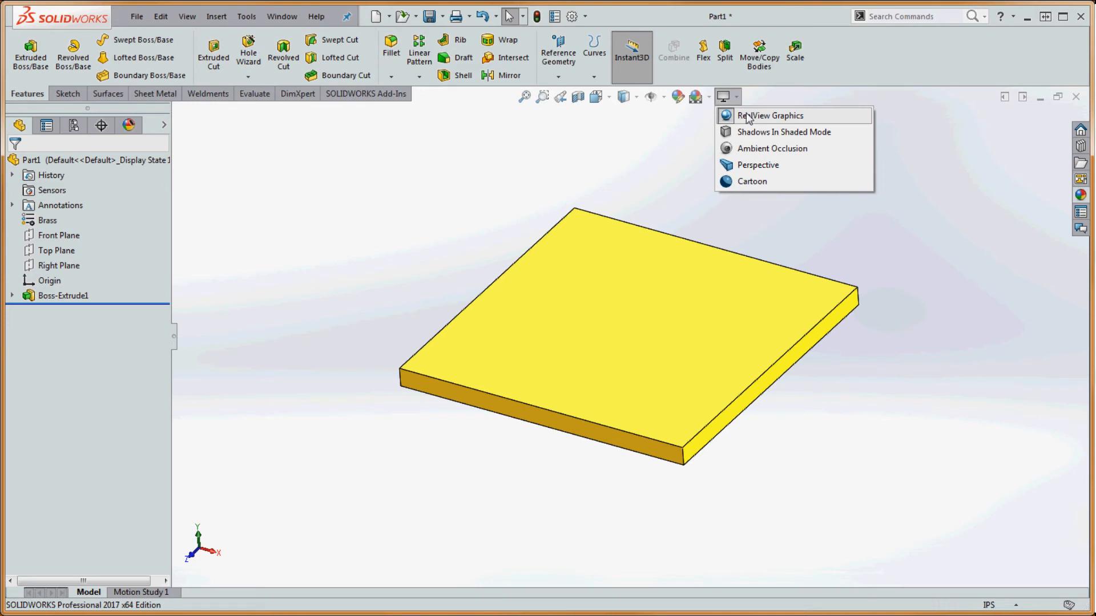
left_click(745, 117)
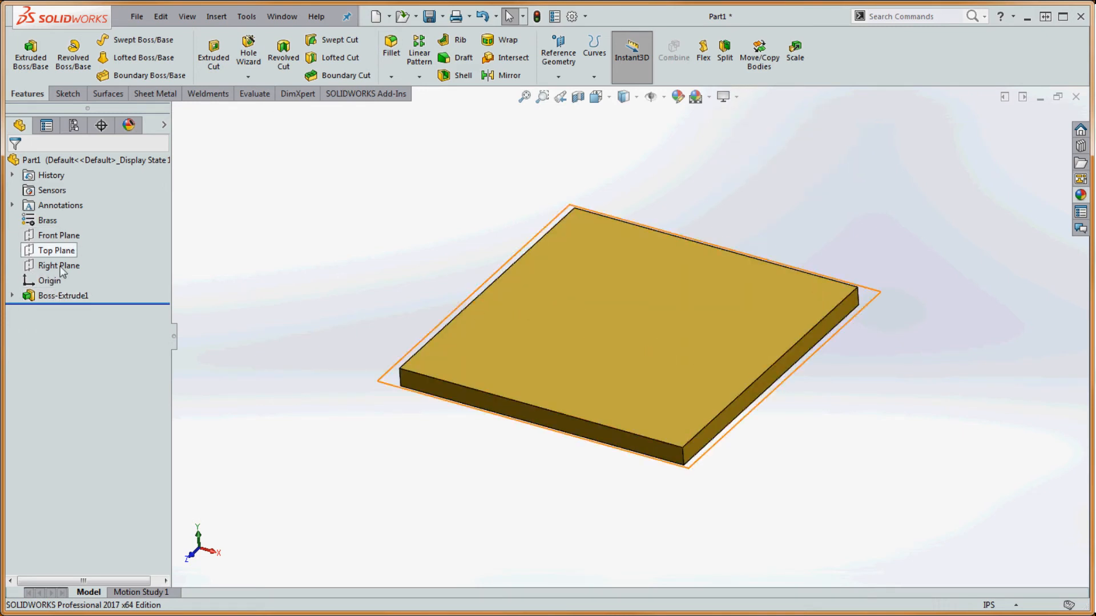
- Show the sketch contained in the extrusion feature and rename the feature as Base Plate
left_click(12, 295)
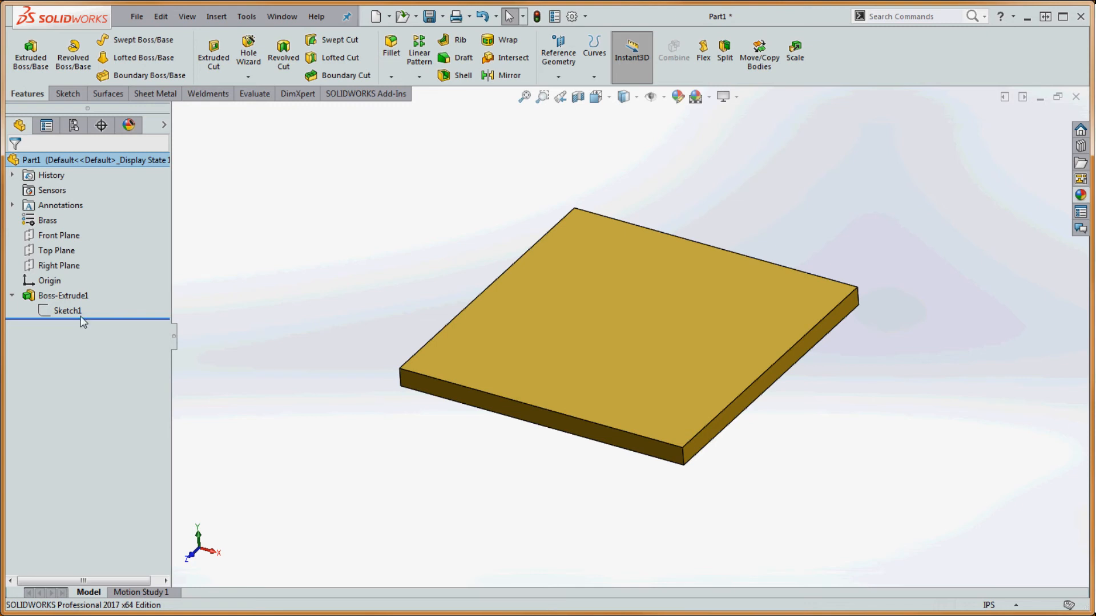
mouse_move(74, 314)
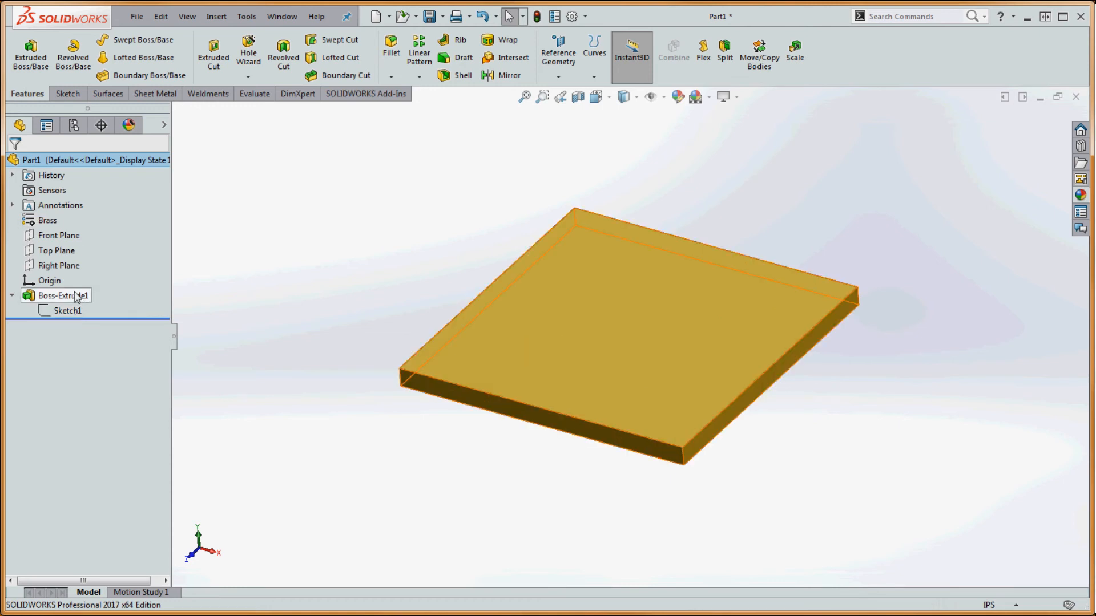
mouse_move(76, 295)
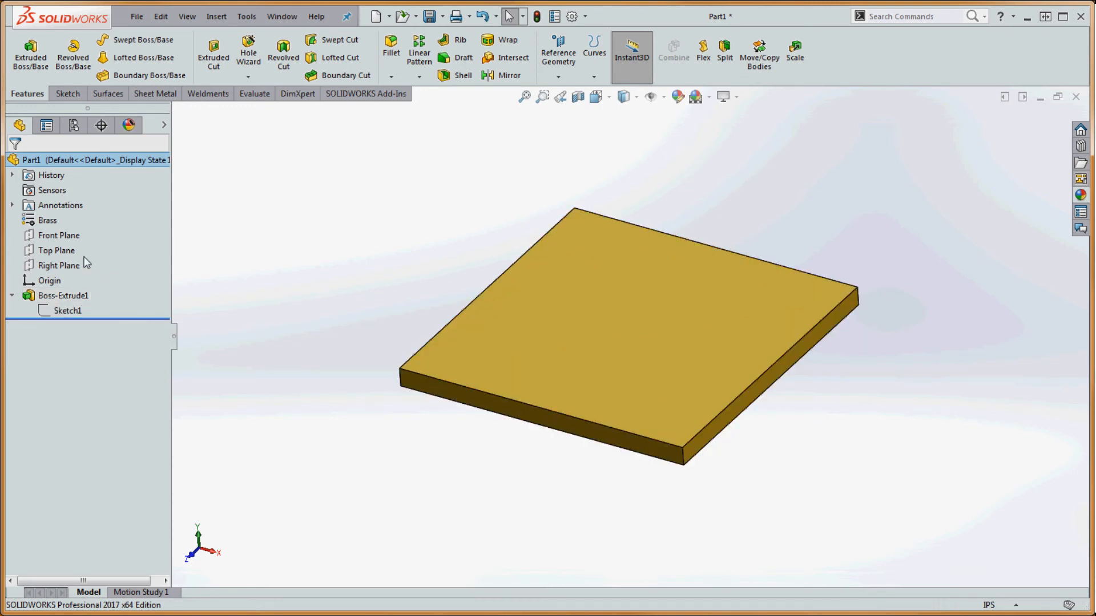
left_click(78, 296)
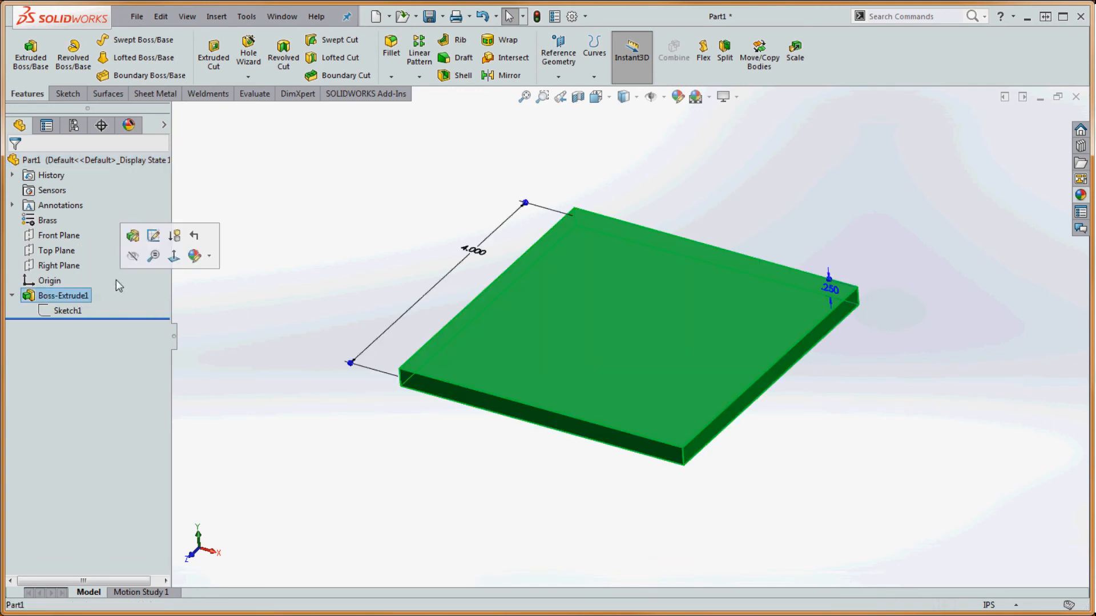
left_click(77, 297)
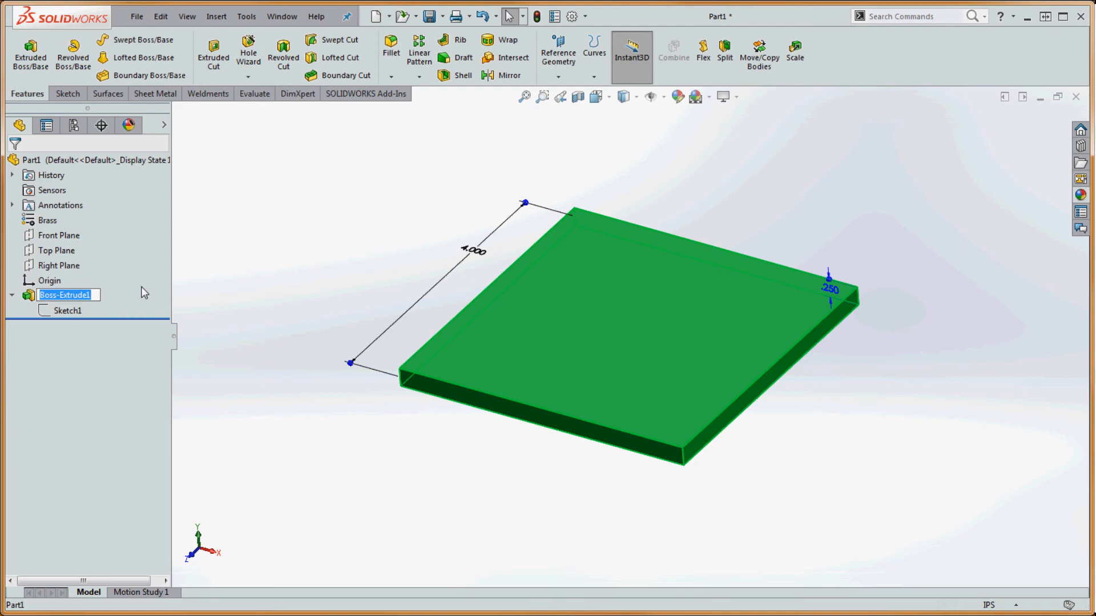
type("Bas")
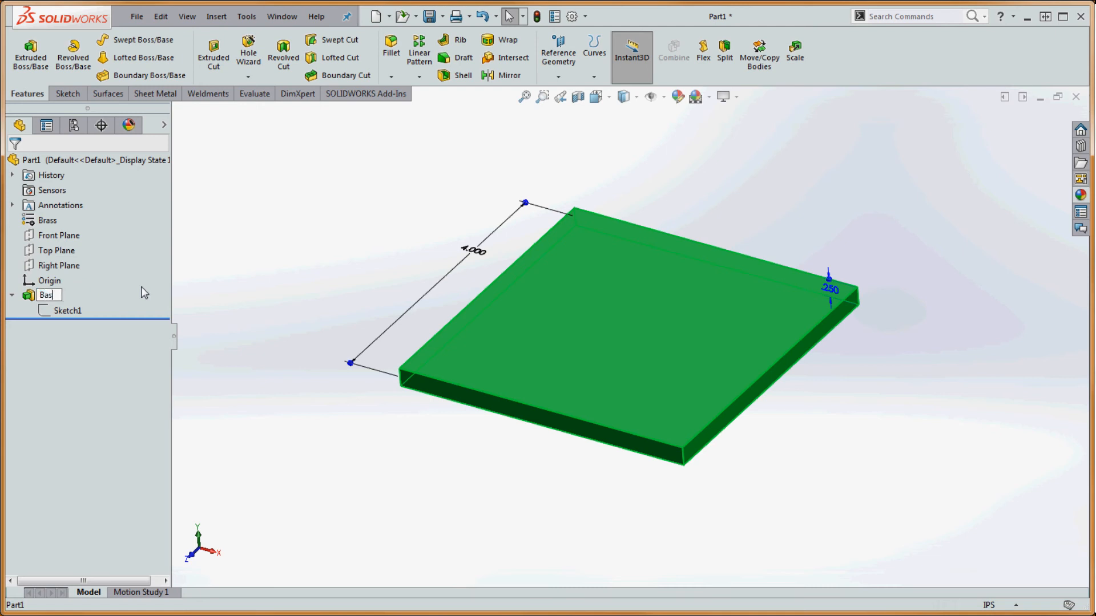
type("e Plate")
left_click(251, 239)
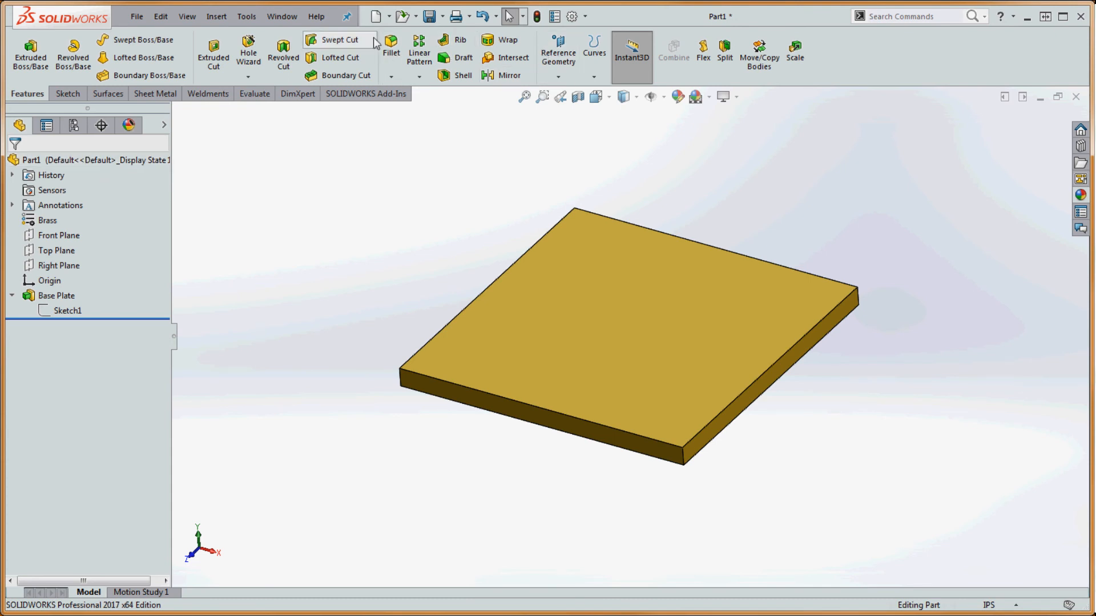
- Save the part as Hinge-Plate-2.SLDPRT in the Models folder, replacing the existing file
left_click(136, 16)
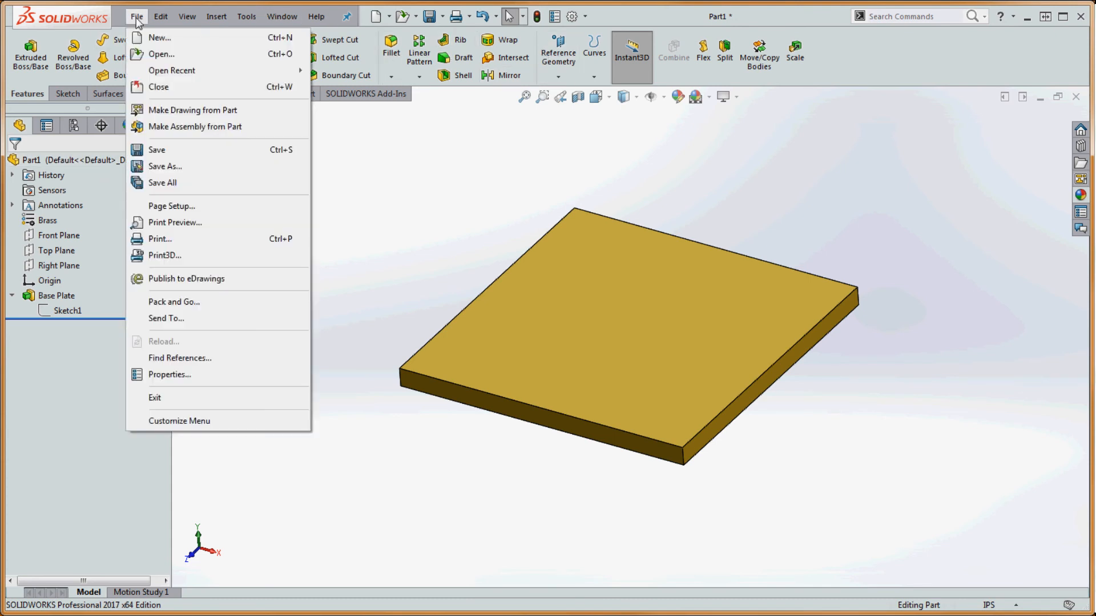
left_click(394, 161)
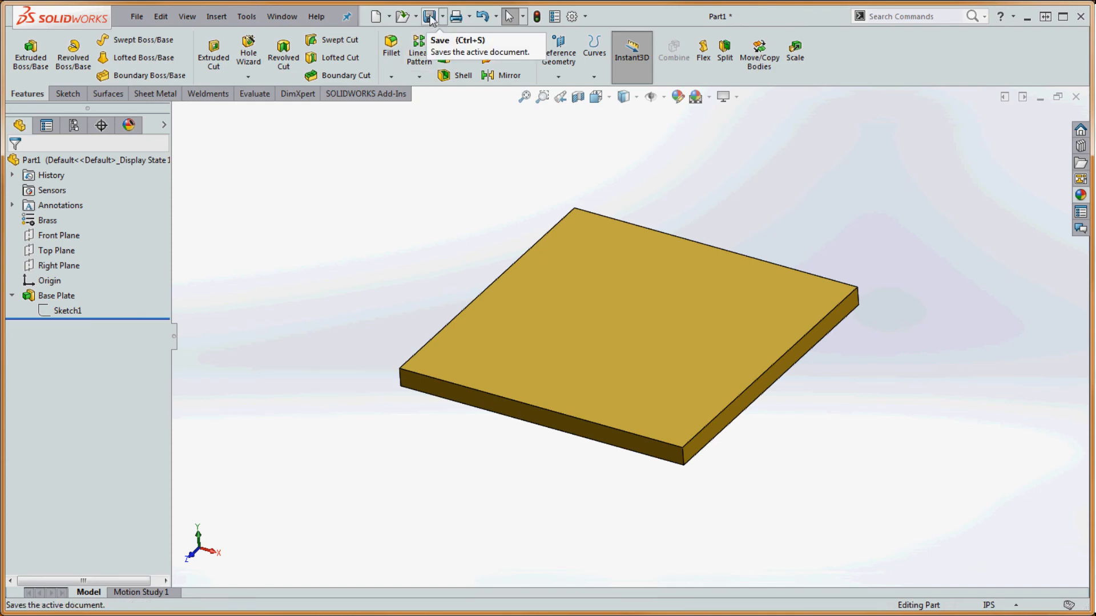
left_click(429, 17)
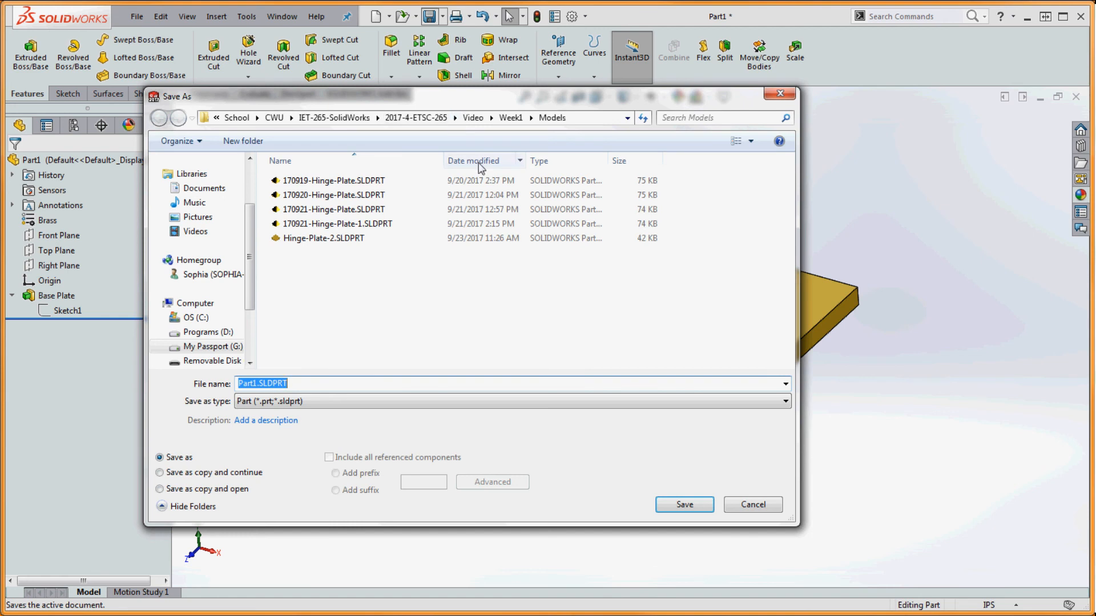
left_click(321, 240)
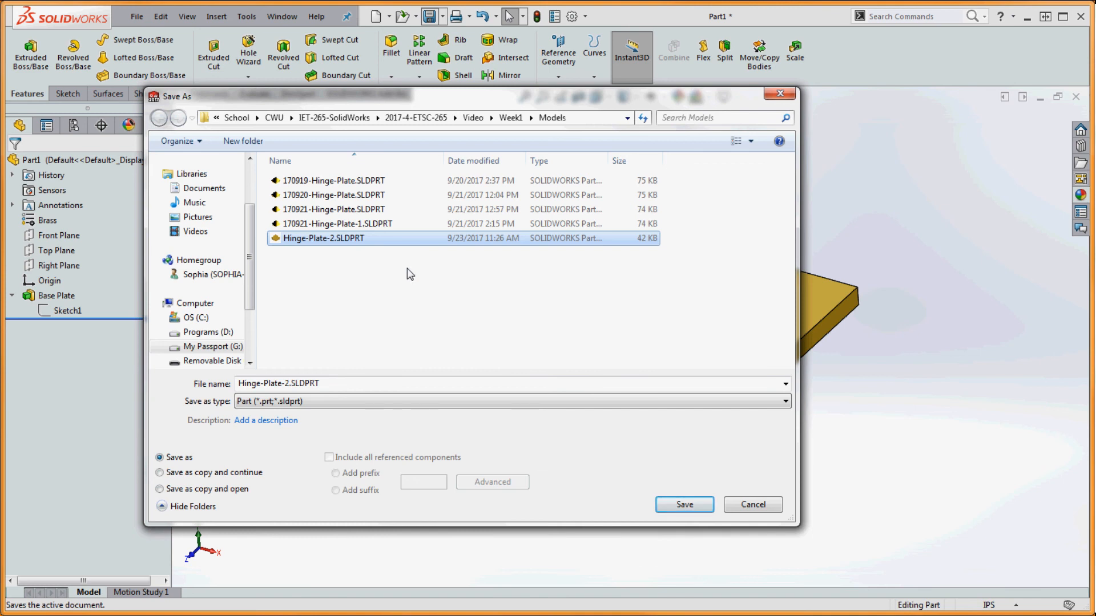
left_click(692, 508)
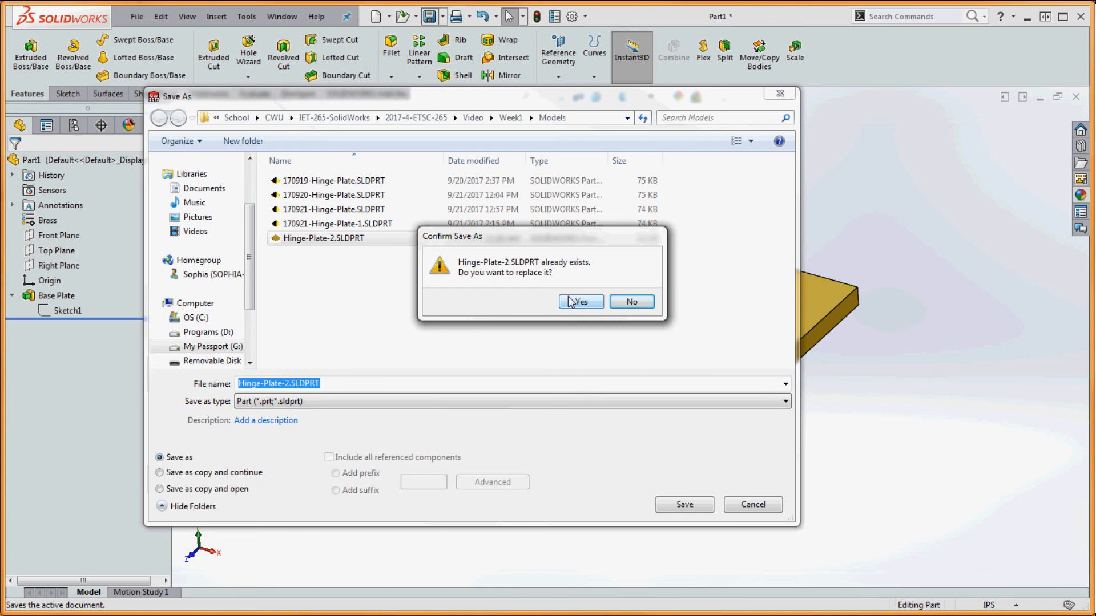
left_click(582, 303)
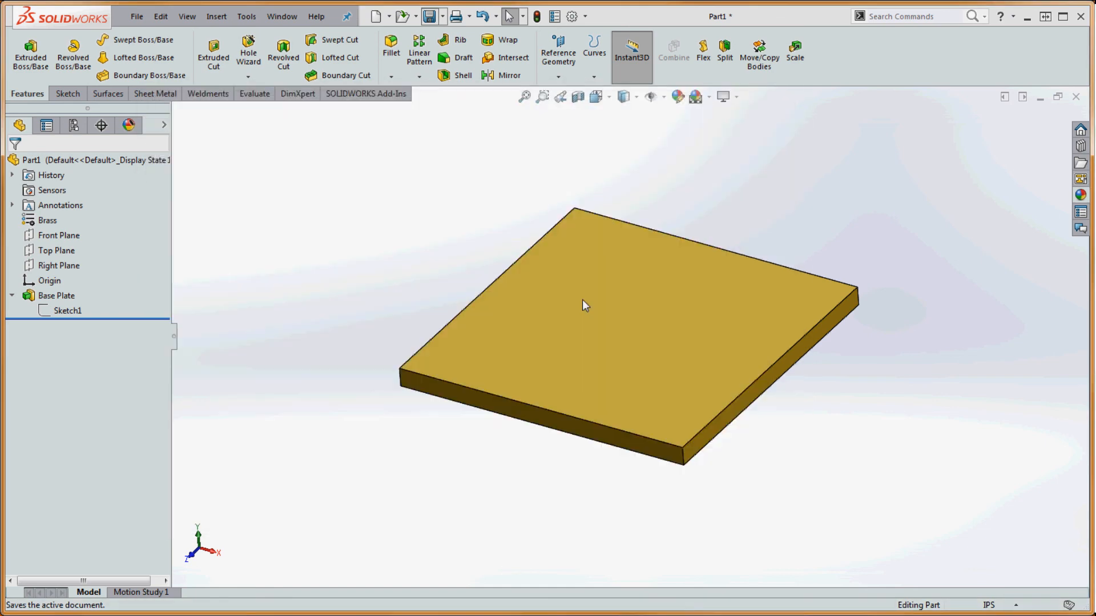